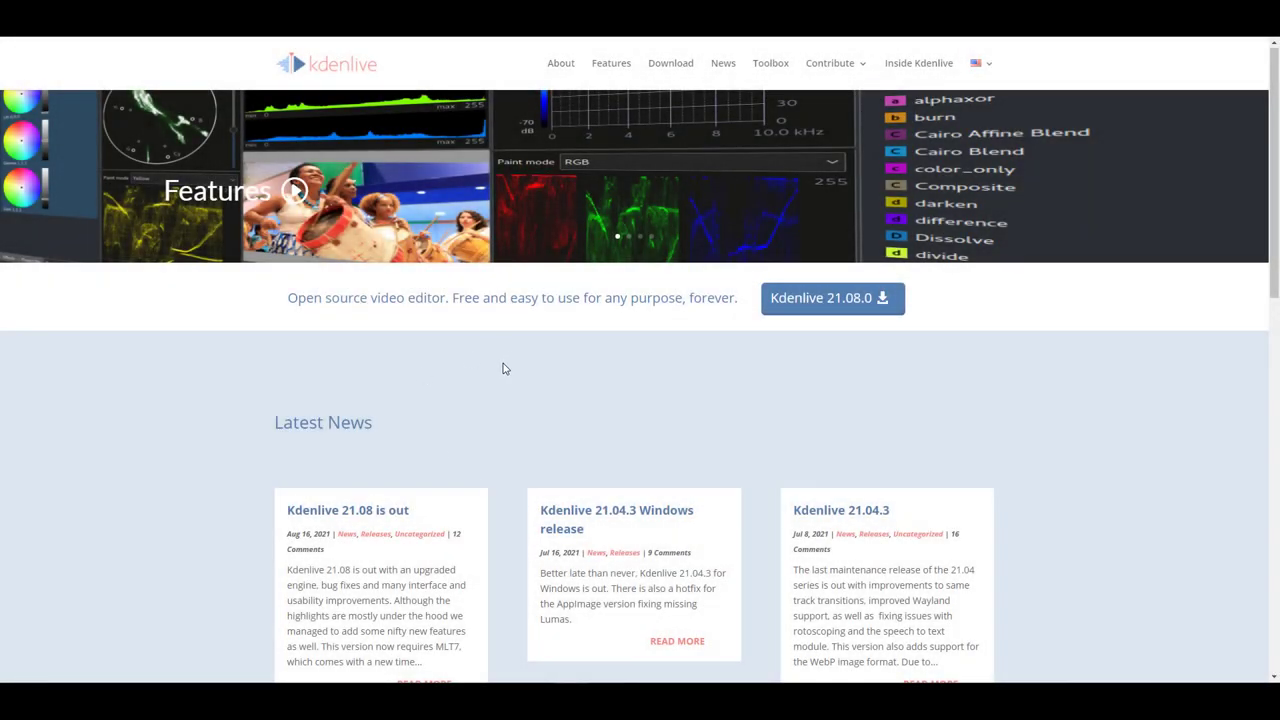
Autoscroll down the Kdenlive home page past Latest News and stop at the Need help links.
middle_click(543, 410)
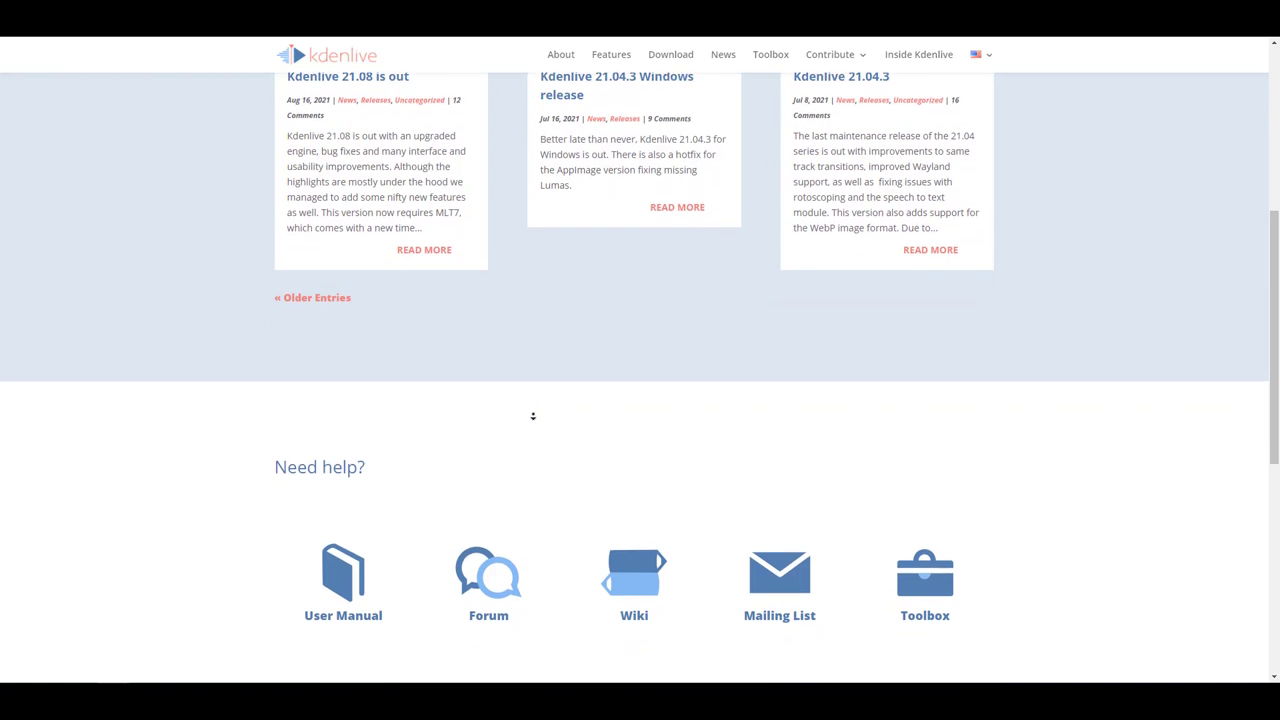
middle_click(532, 420)
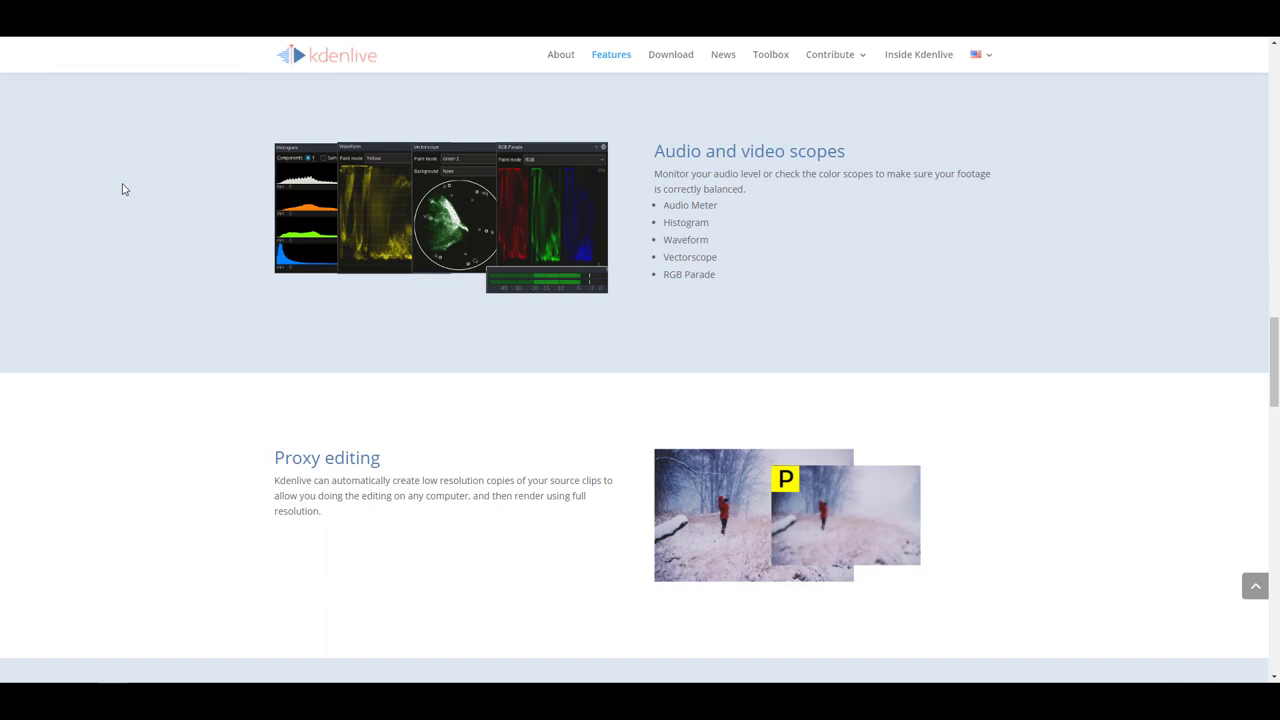
Go back up to Multi-track video editing on the Features page and browse past the Technologies logos.
middle_click(504, 386)
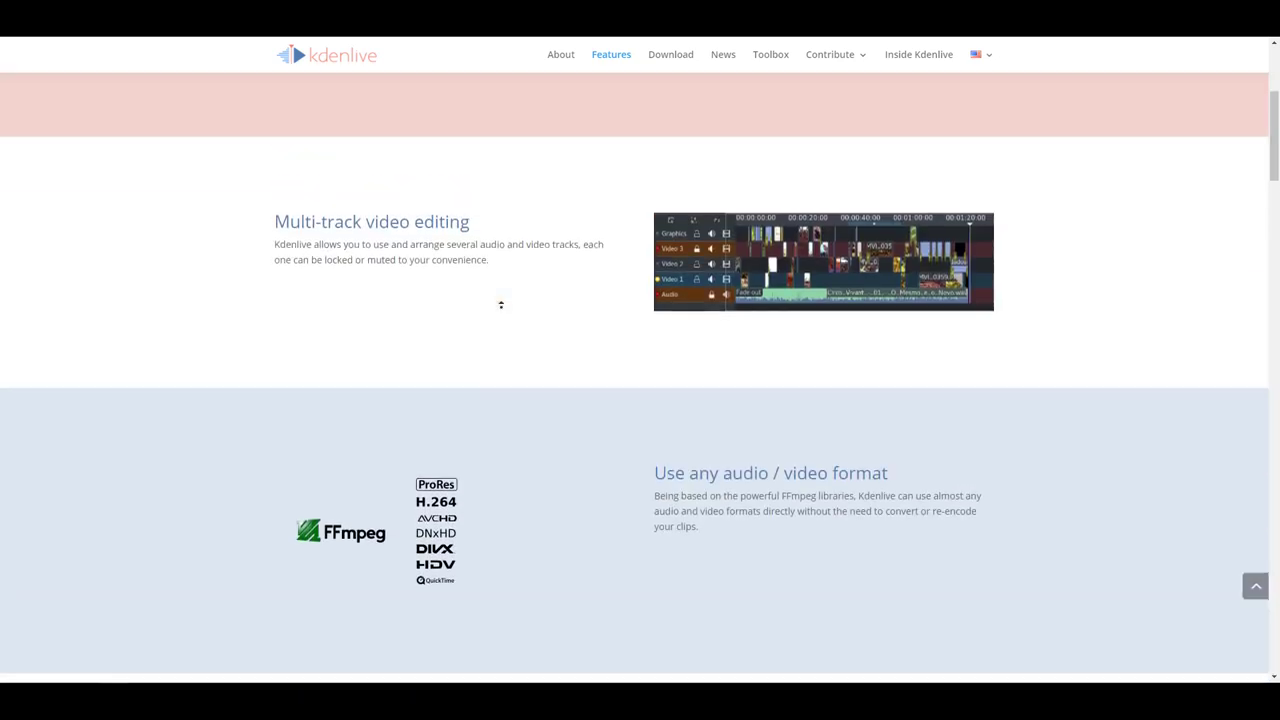
middle_click(585, 328)
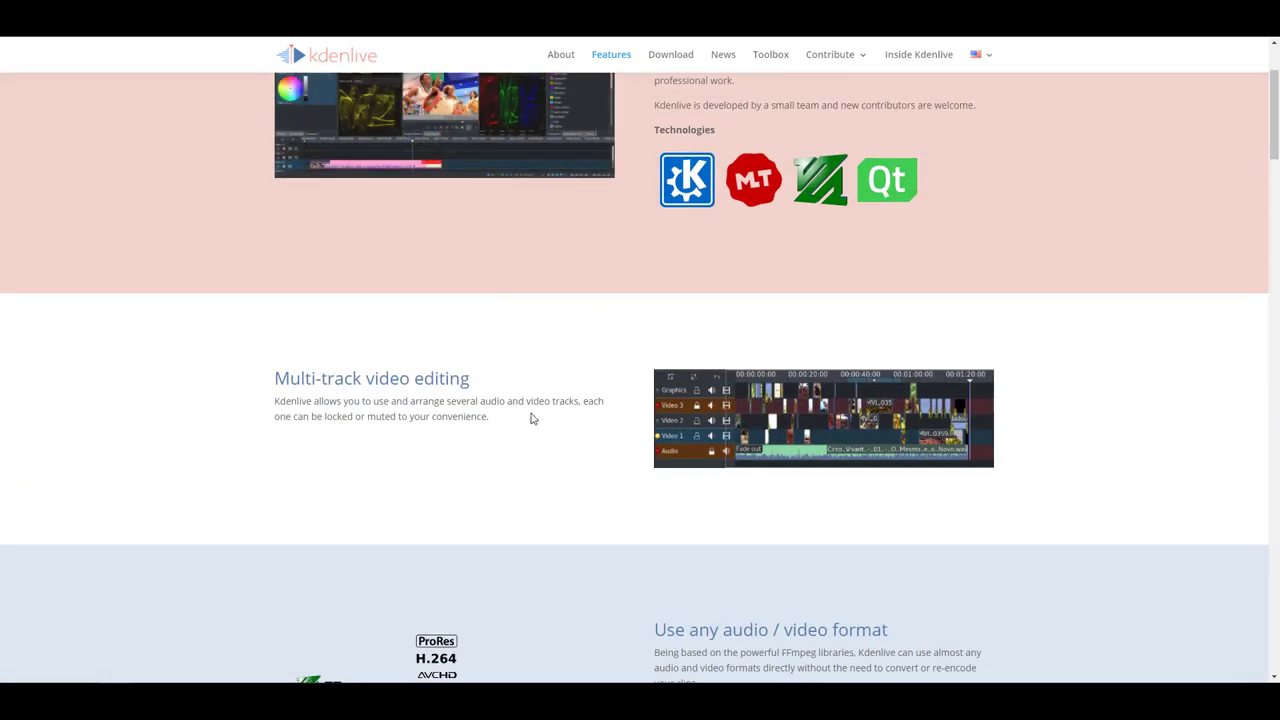
scroll(625, 330, down, 3)
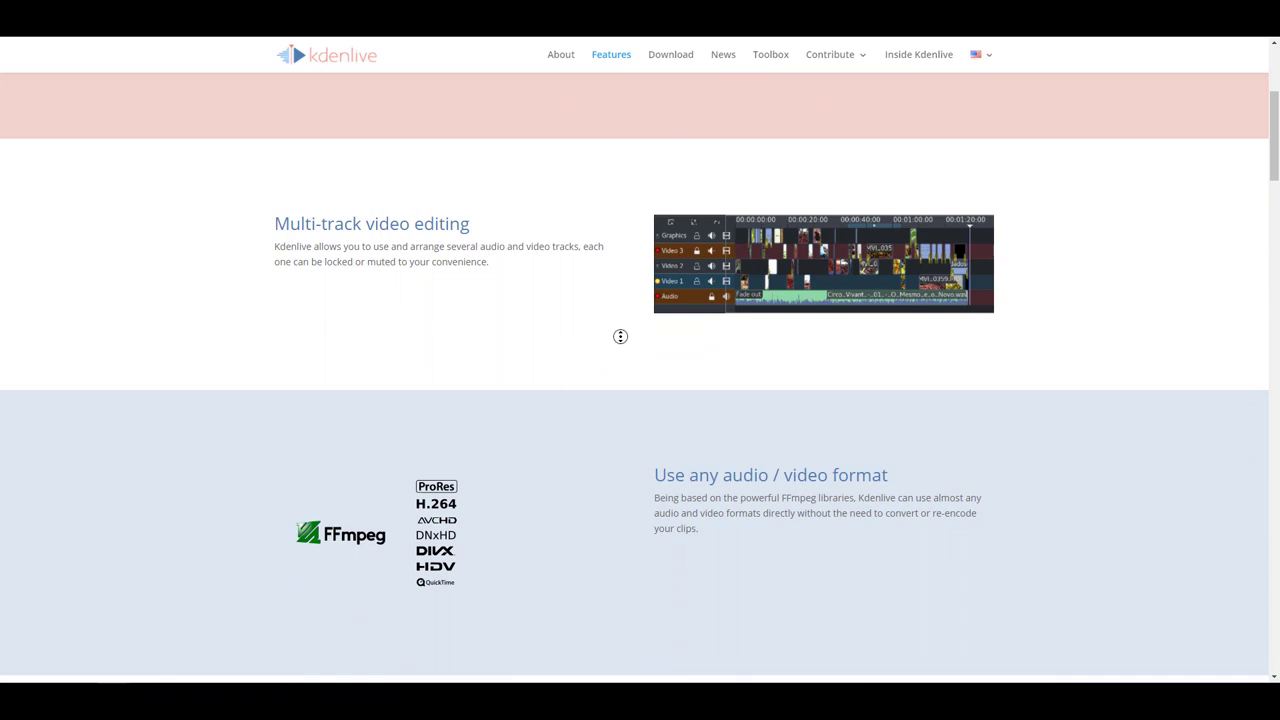
scroll(620, 336, down, 3)
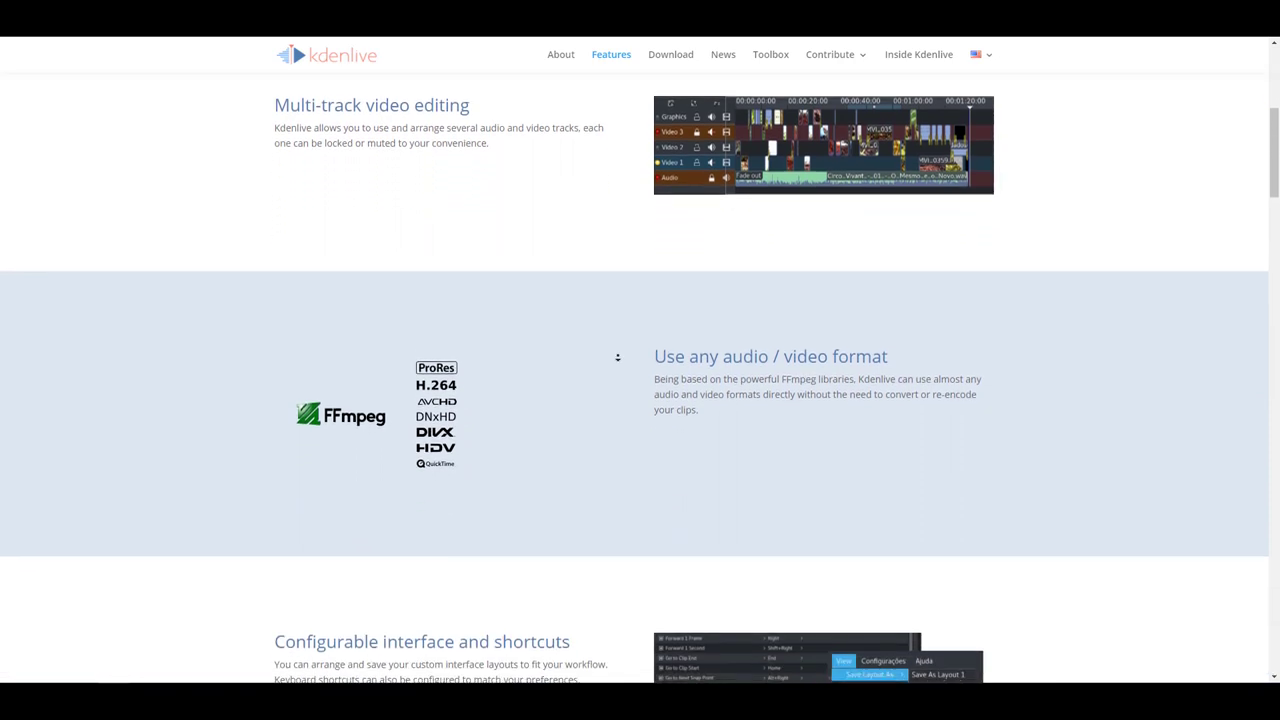
scroll(618, 357, down, 4)
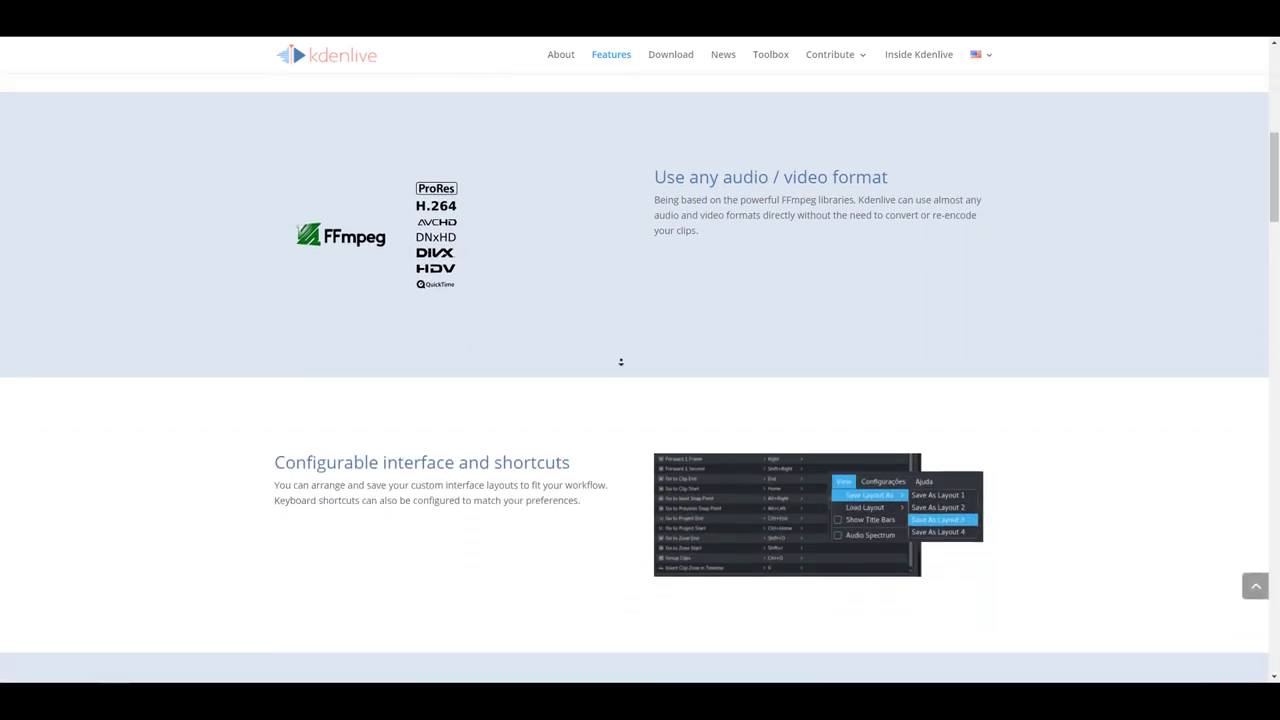
scroll(620, 362, down, 3)
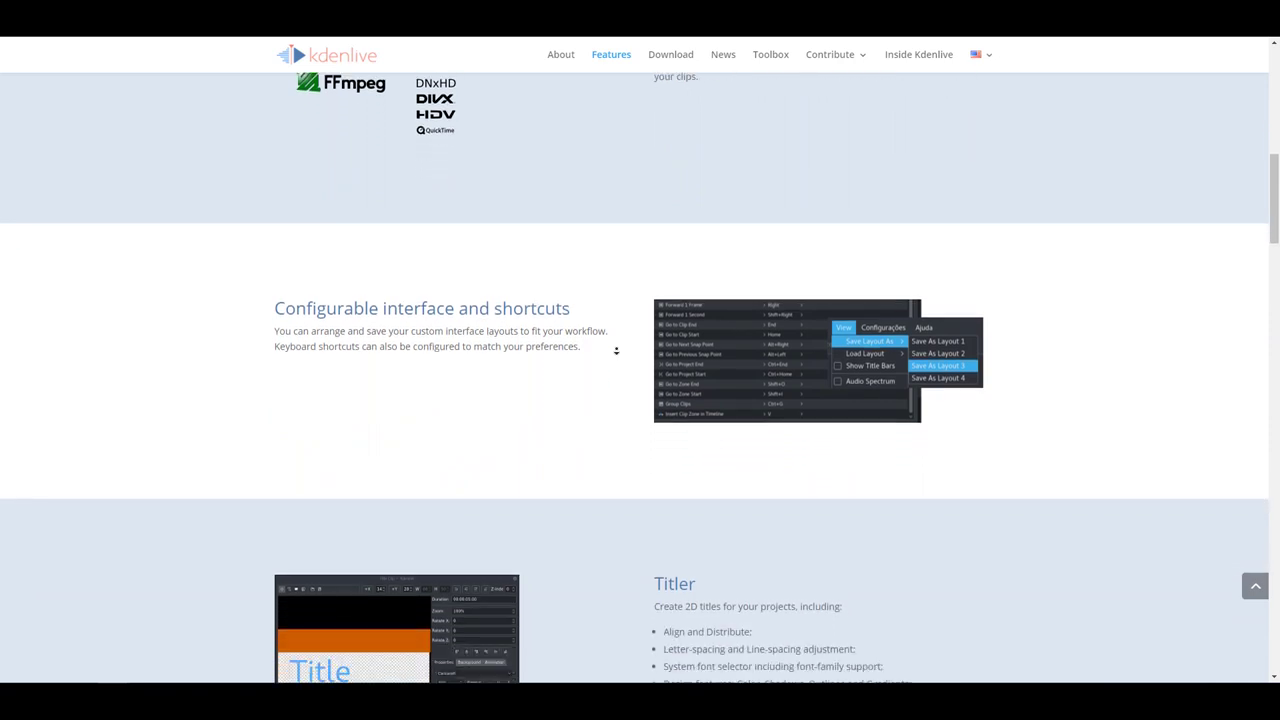
scroll(616, 350, down, 2)
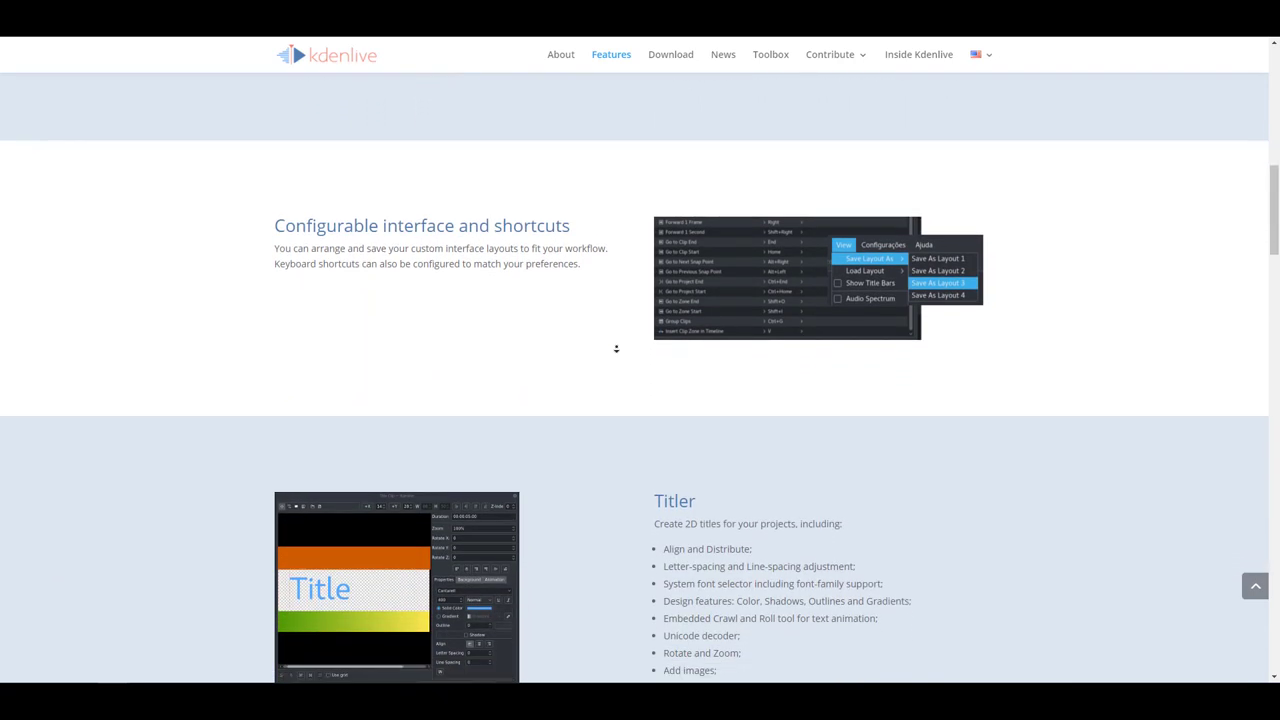
scroll(617, 351, down, 2)
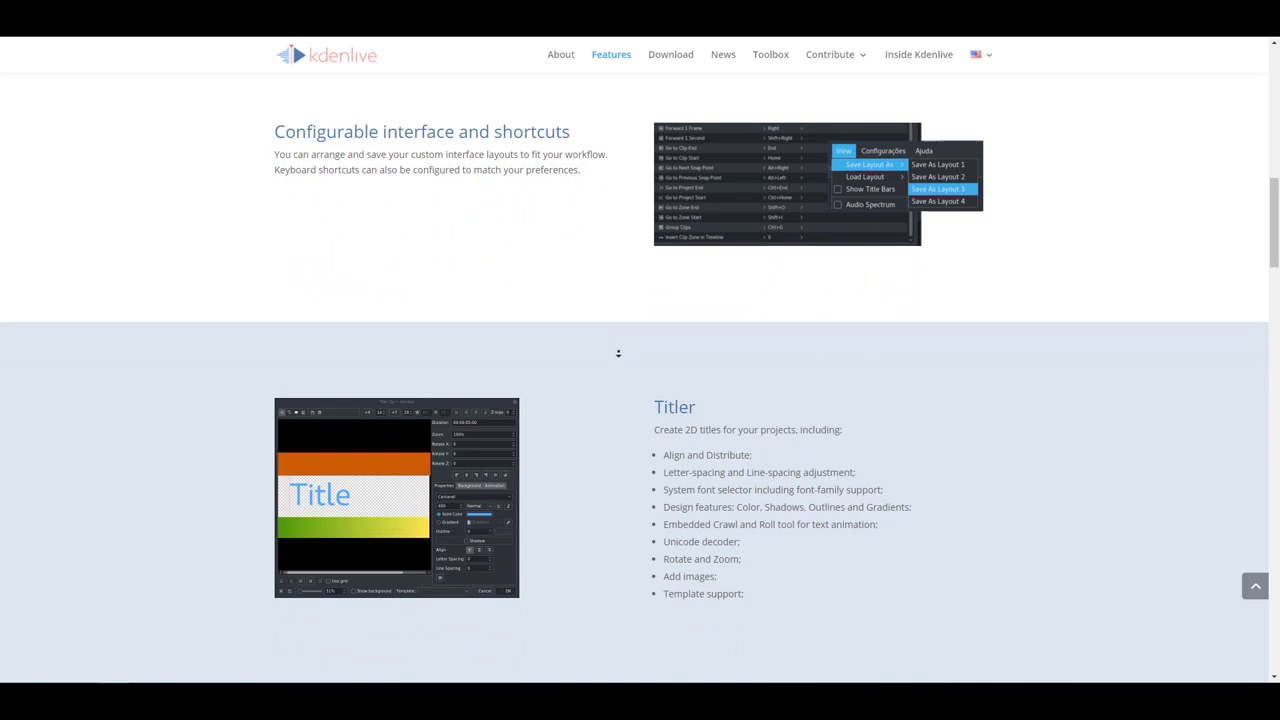
scroll(618, 353, down, 3)
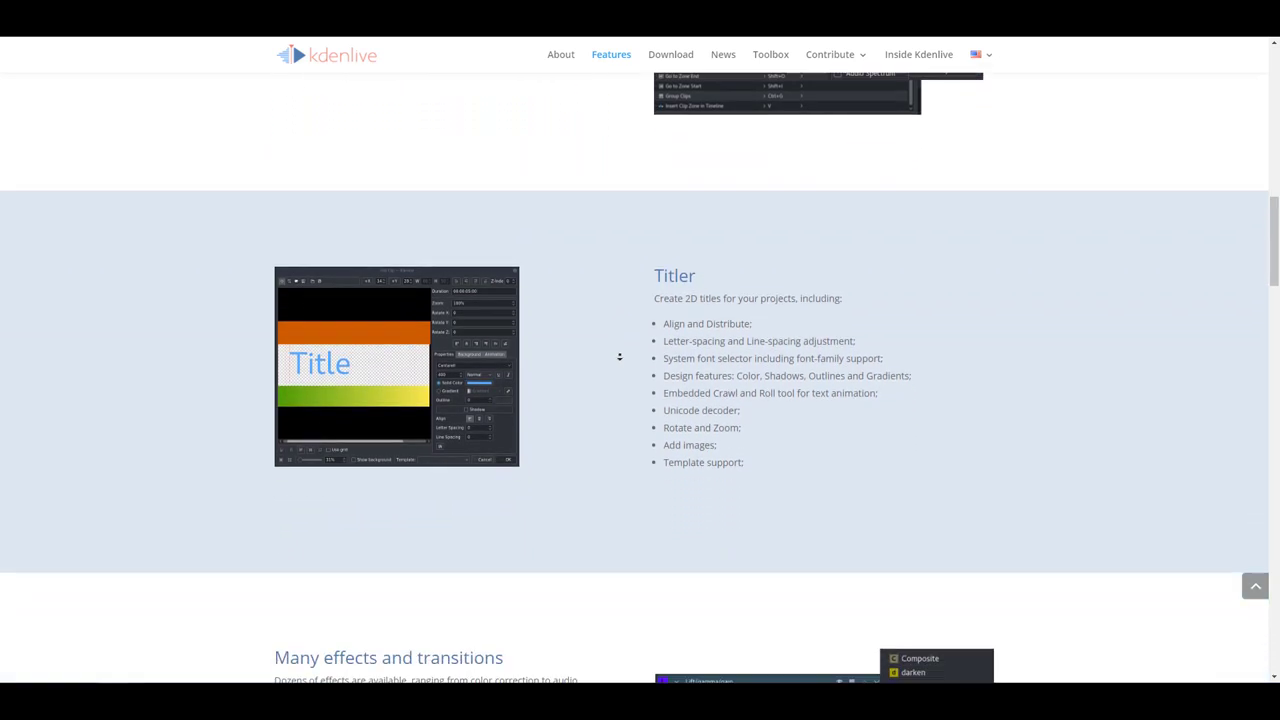
Scroll further down the Features page to Keyframeable effects and Themable interface.
scroll(619, 356, down, 4)
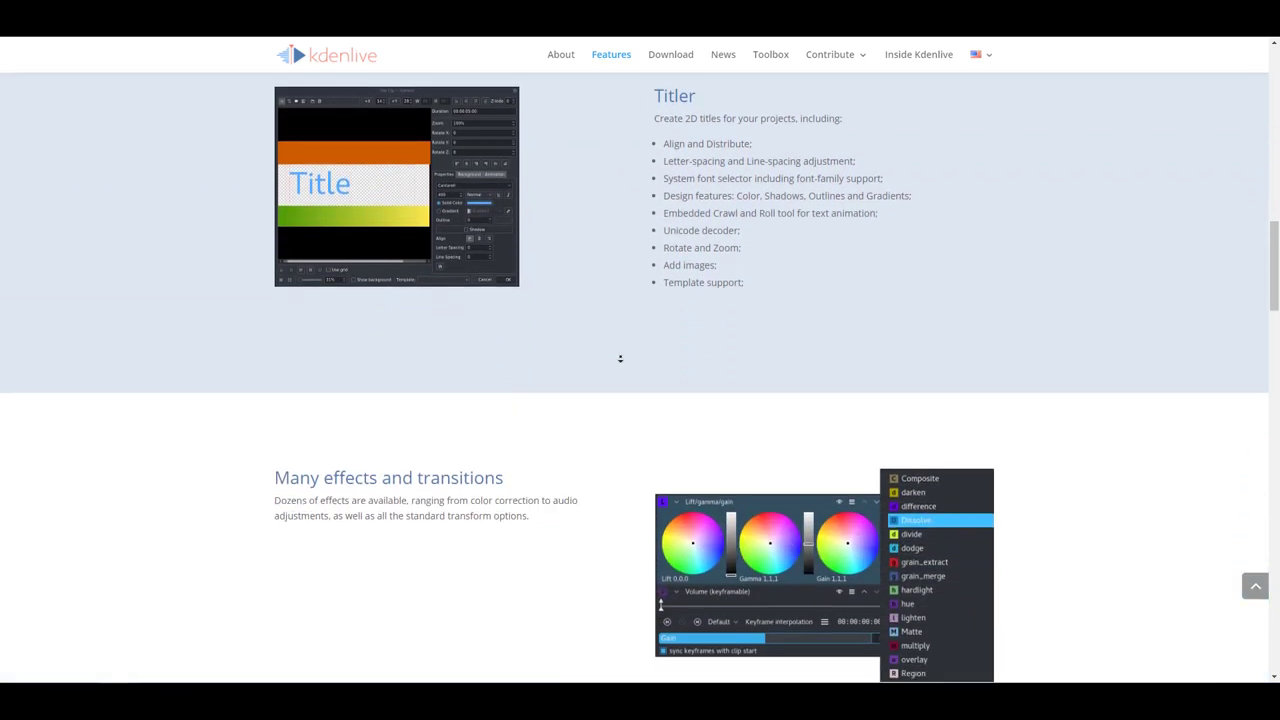
scroll(620, 358, down, 4)
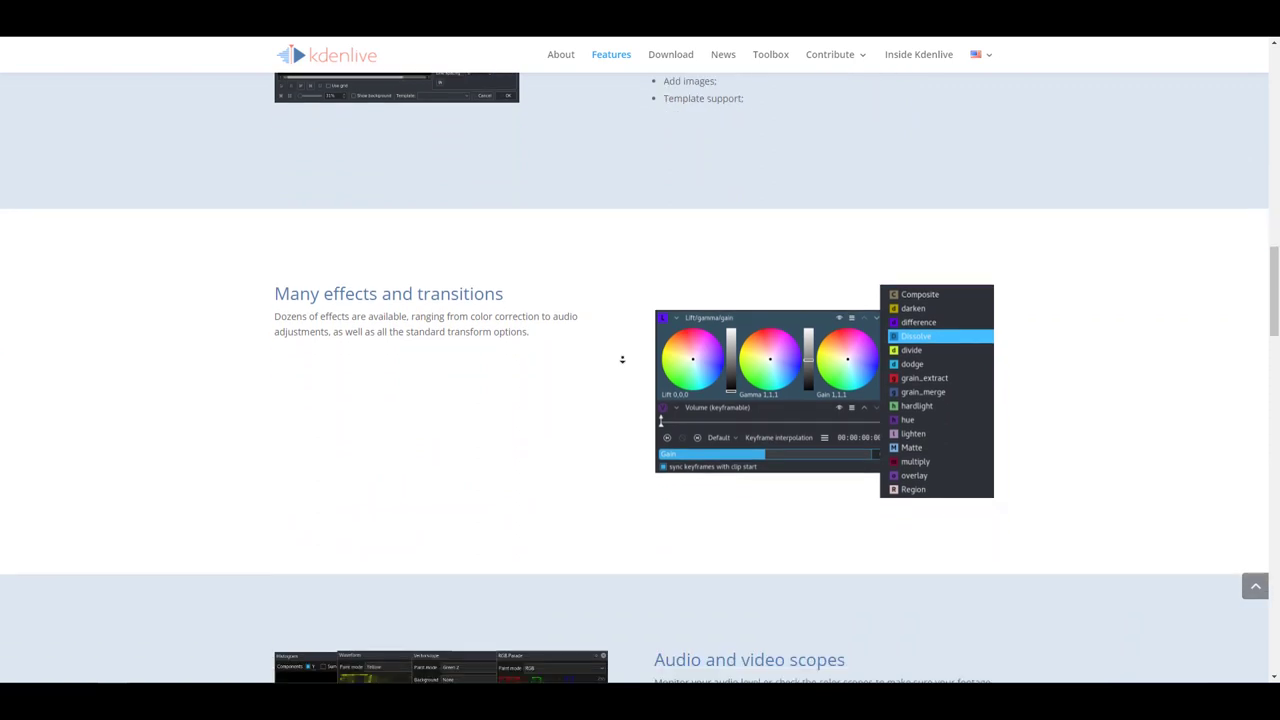
scroll(622, 359, down, 4)
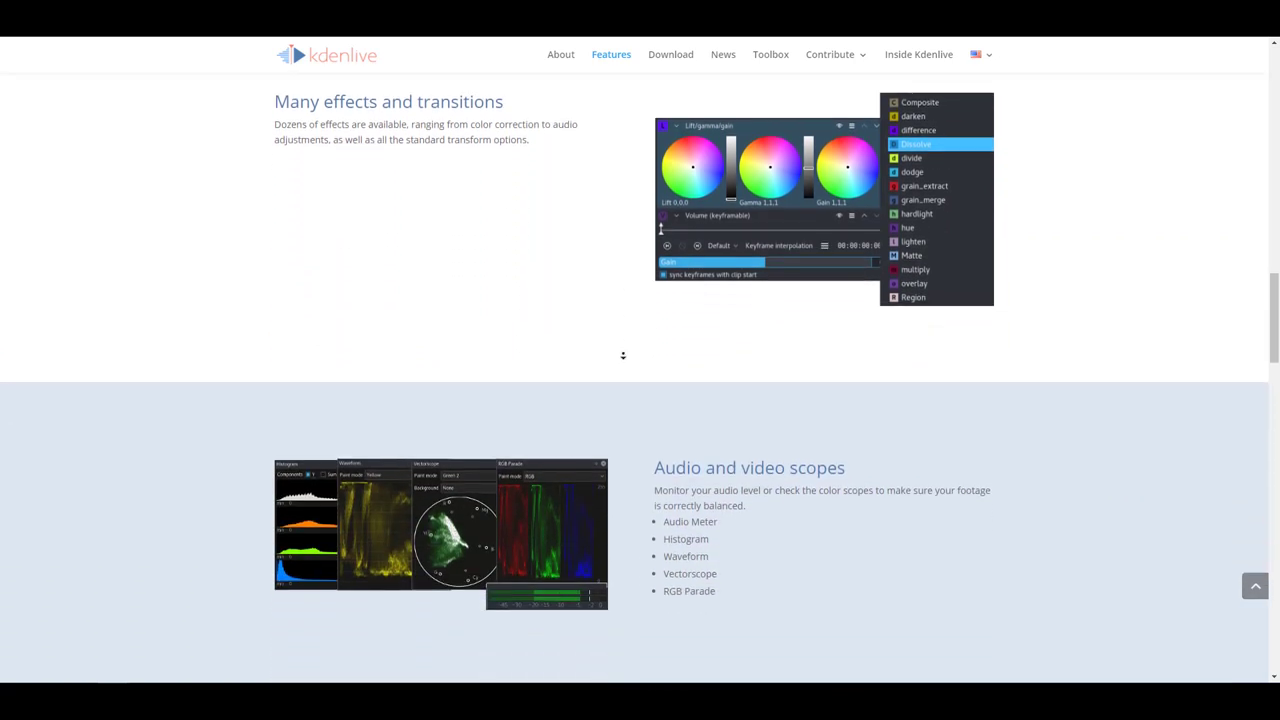
scroll(622, 355, down, 3)
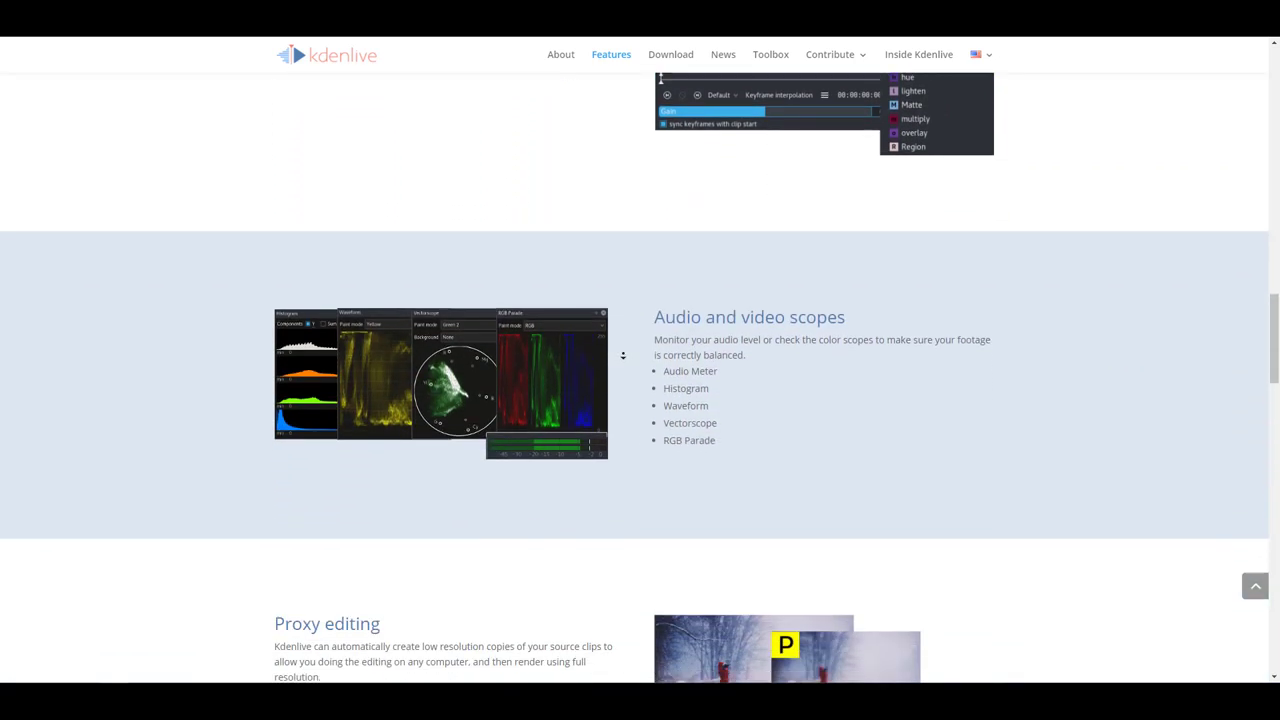
scroll(622, 355, down, 3)
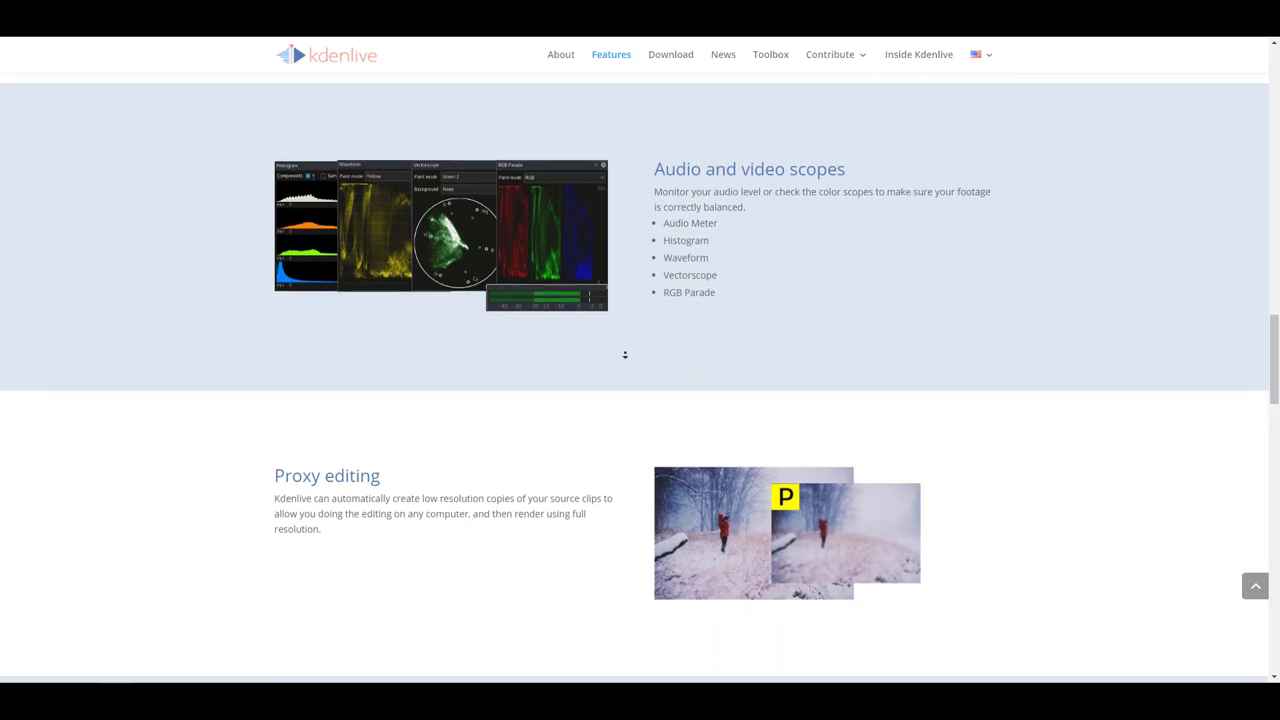
scroll(625, 355, down, 3)
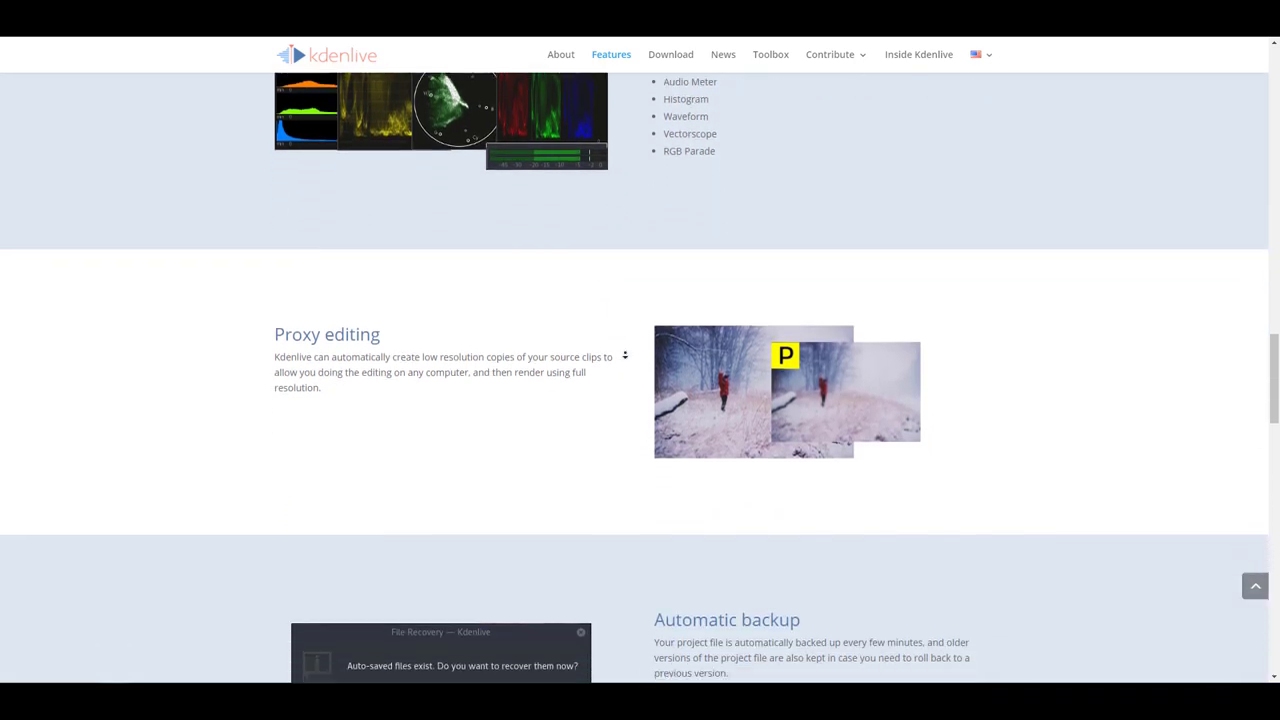
scroll(627, 358, down, 5)
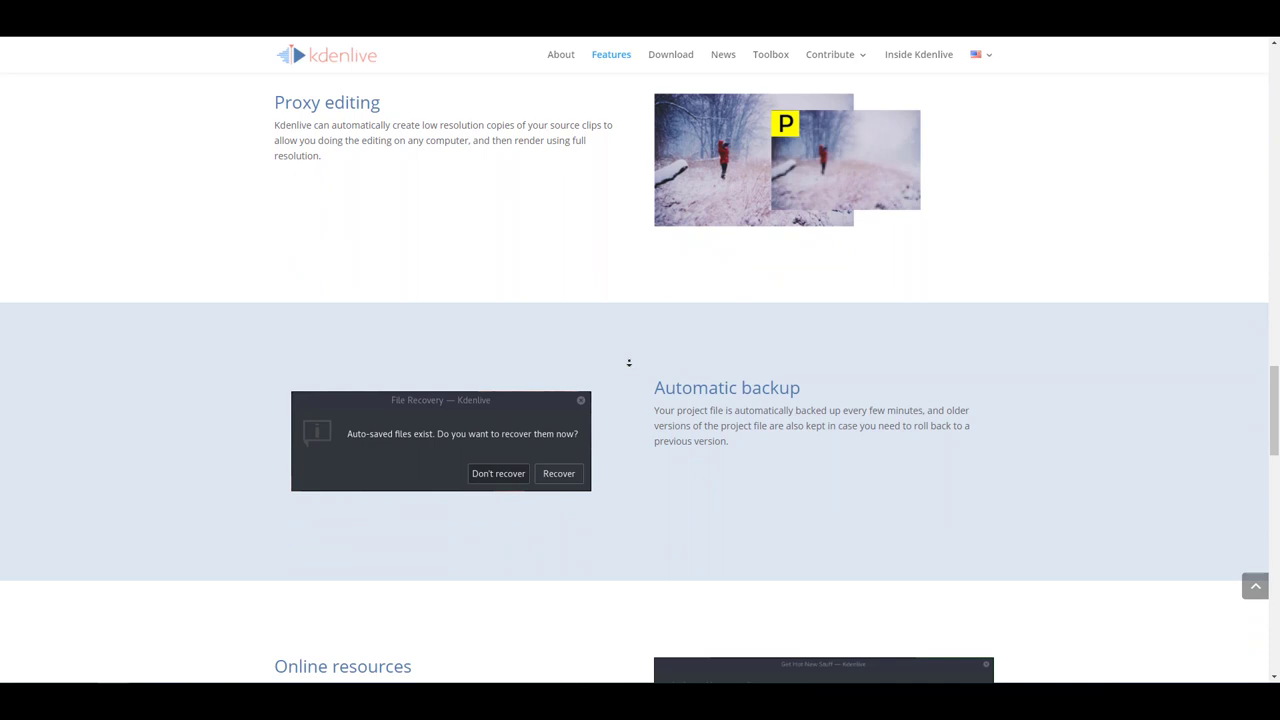
scroll(629, 363, down, 6)
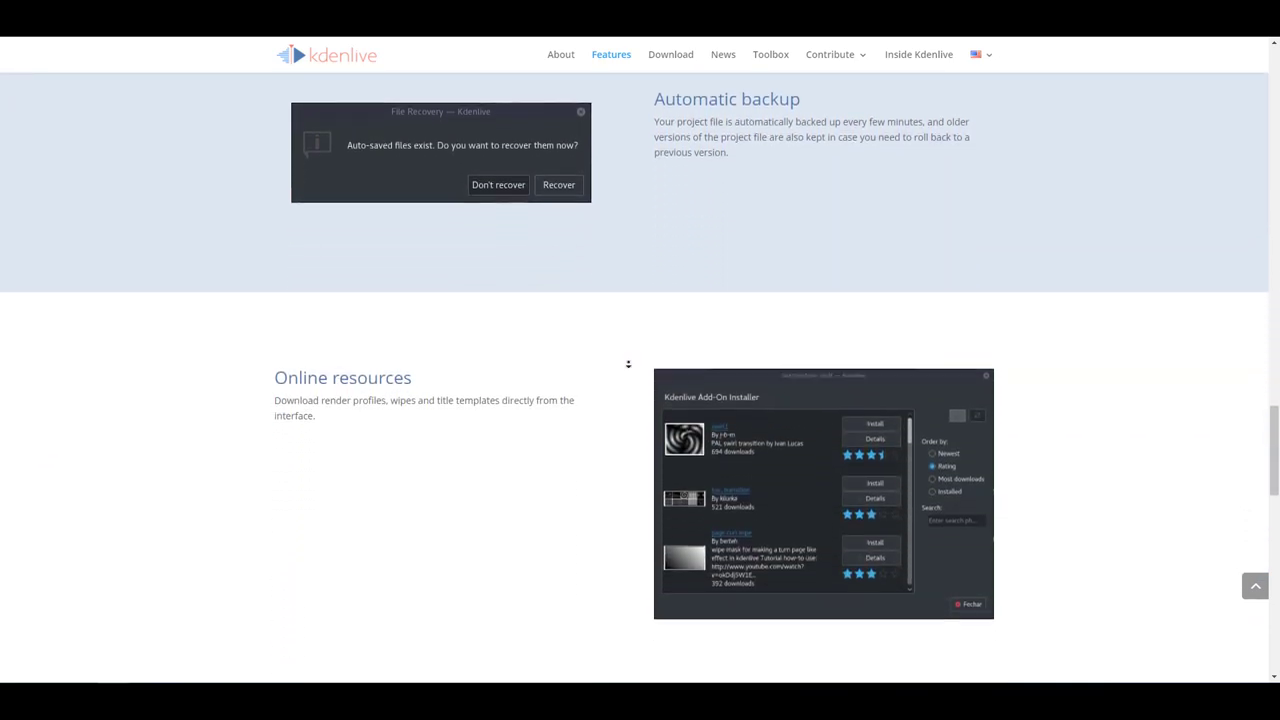
scroll(628, 364, down, 6)
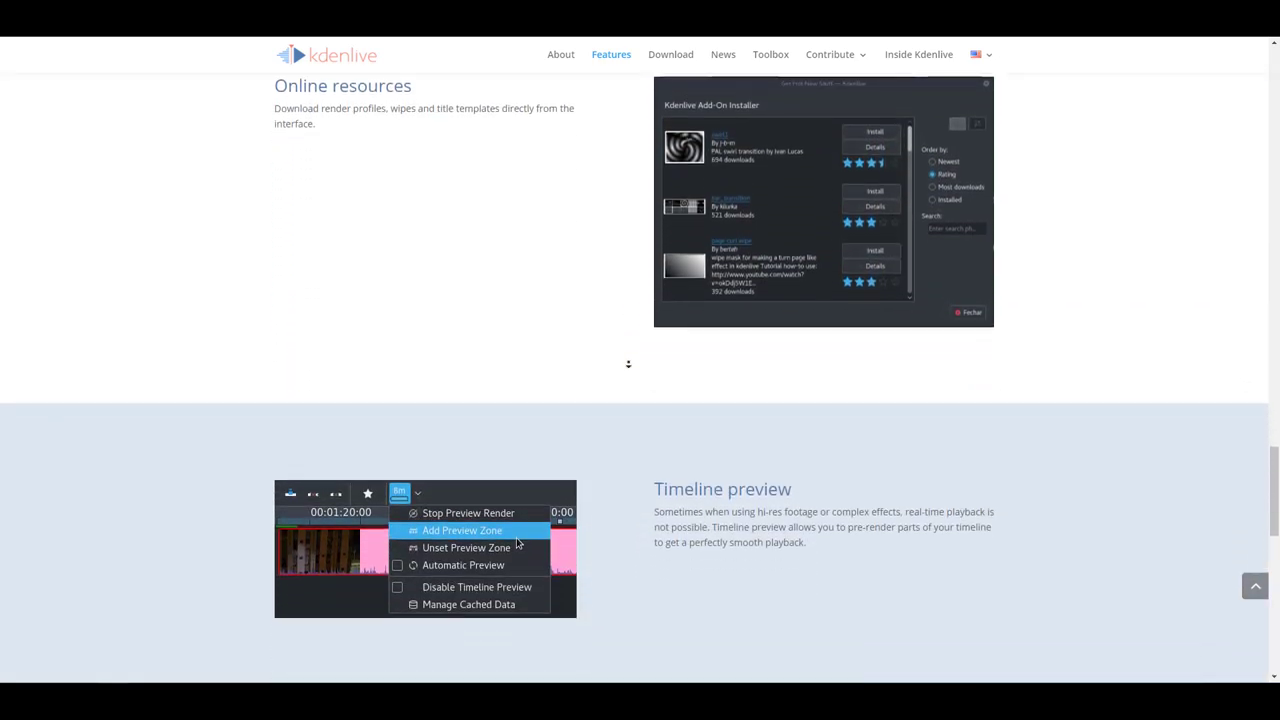
scroll(628, 364, down, 6)
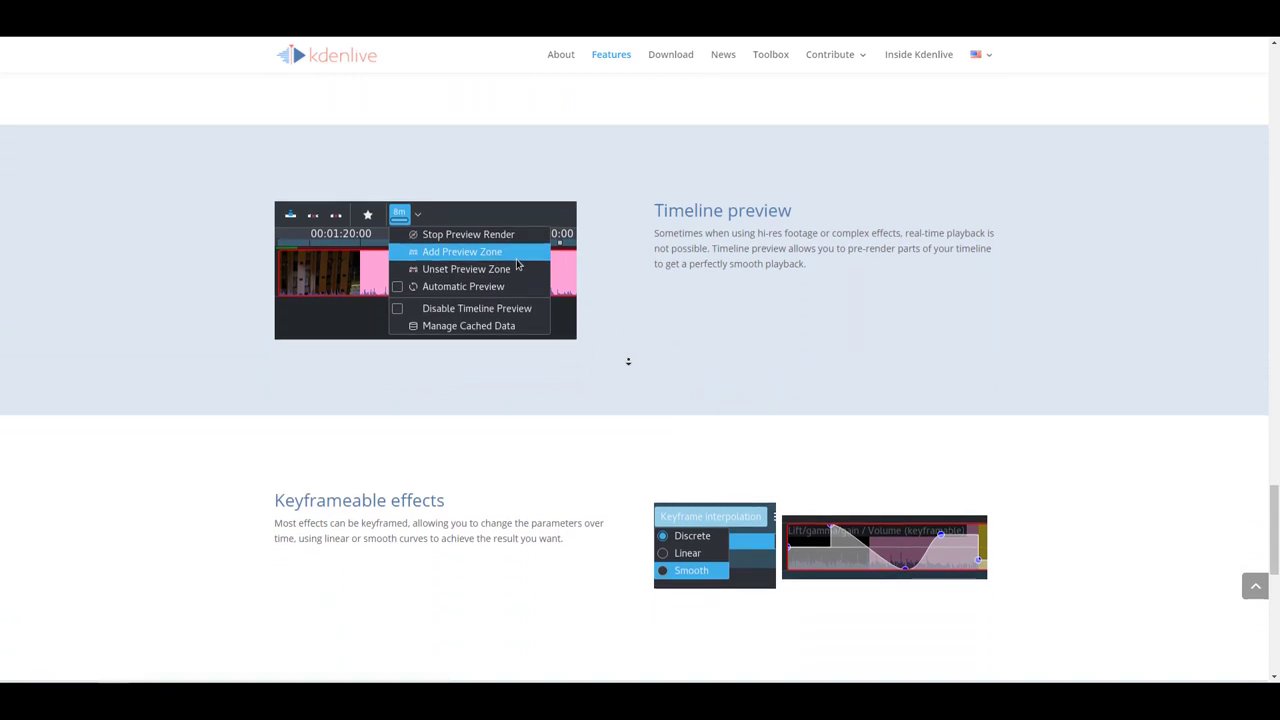
scroll(628, 361, down, 5)
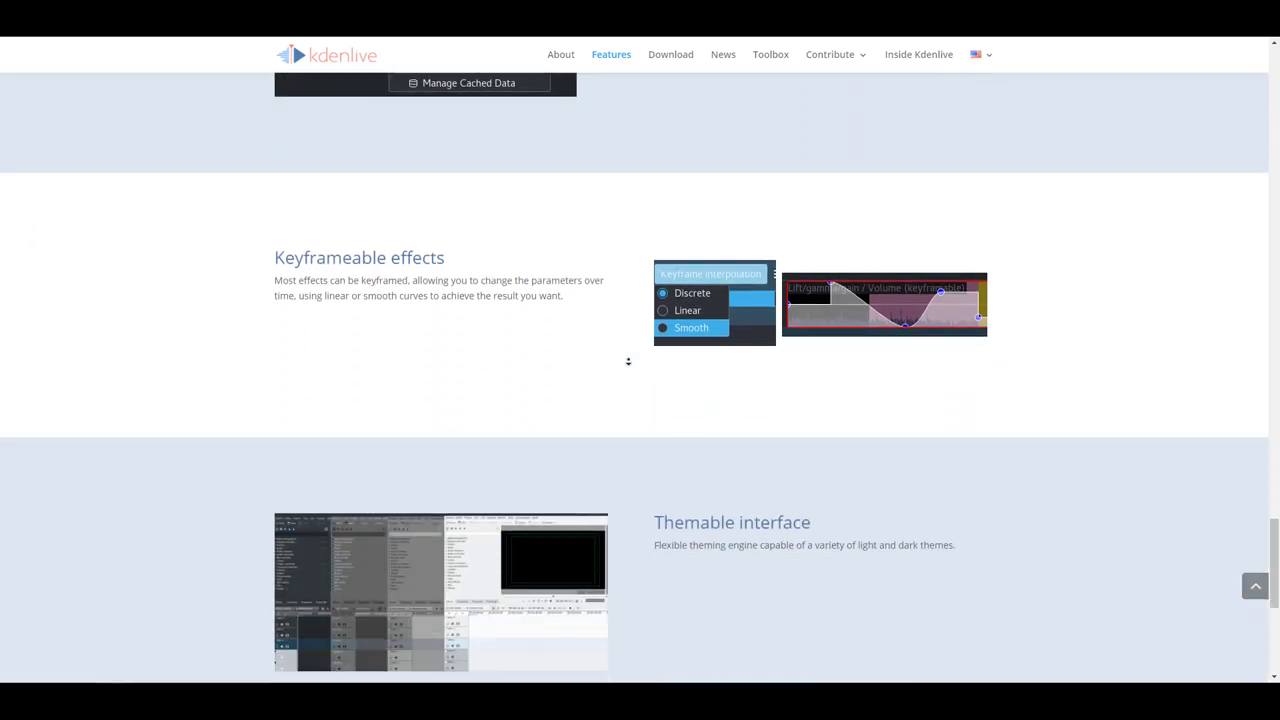
scroll(628, 361, down, 2)
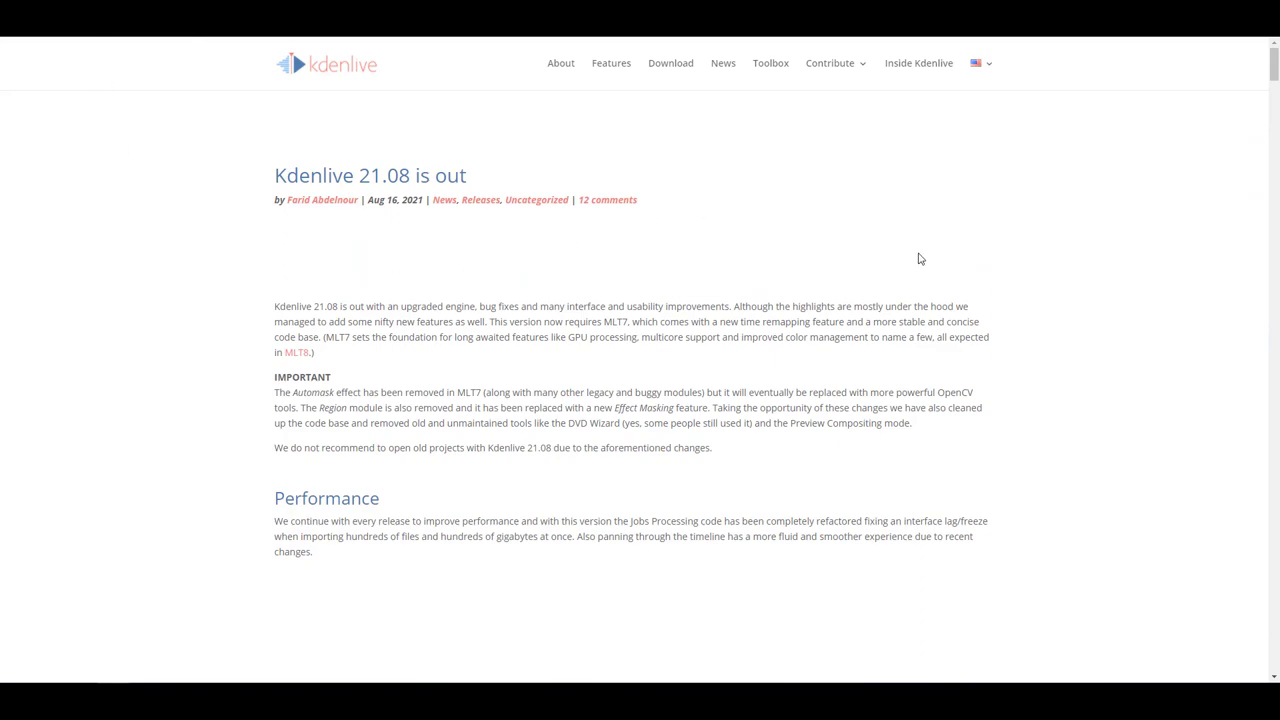
Scroll the 21.08 release notes past Time Remapping and Masking Effects to the same track transitions notes.
scroll(1007, 255, down, 1)
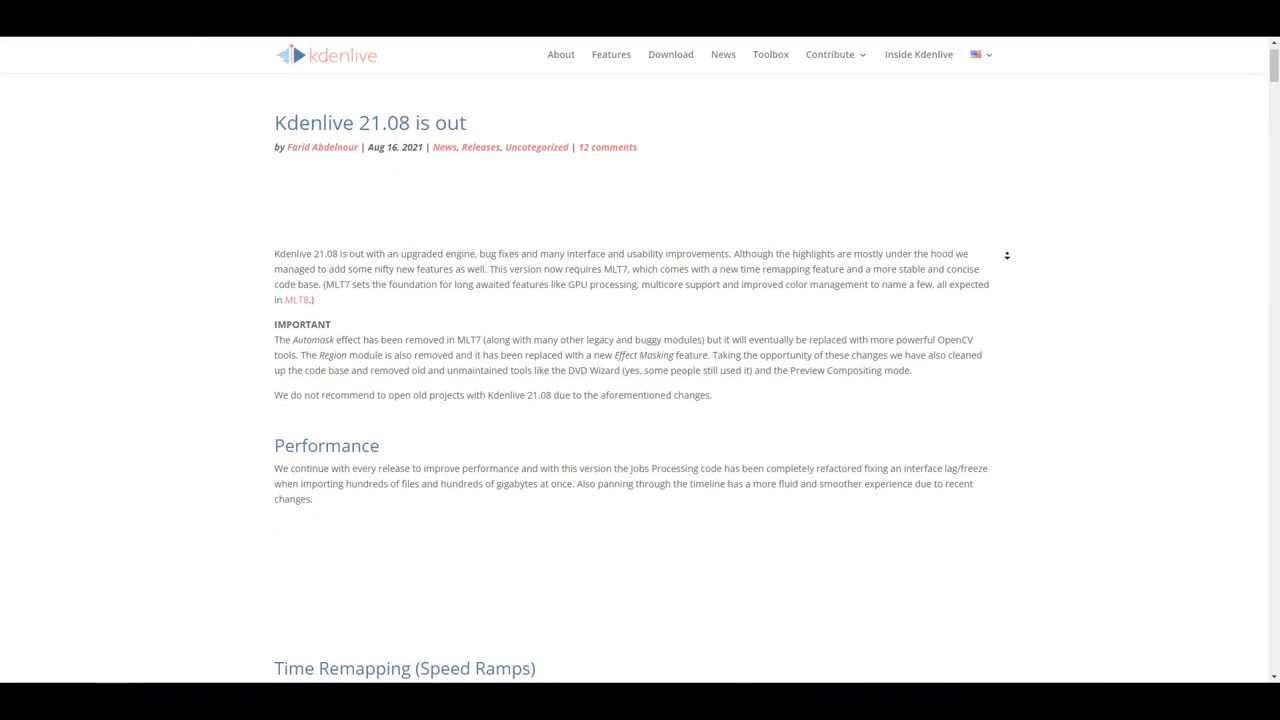
scroll(1009, 258, down, 4)
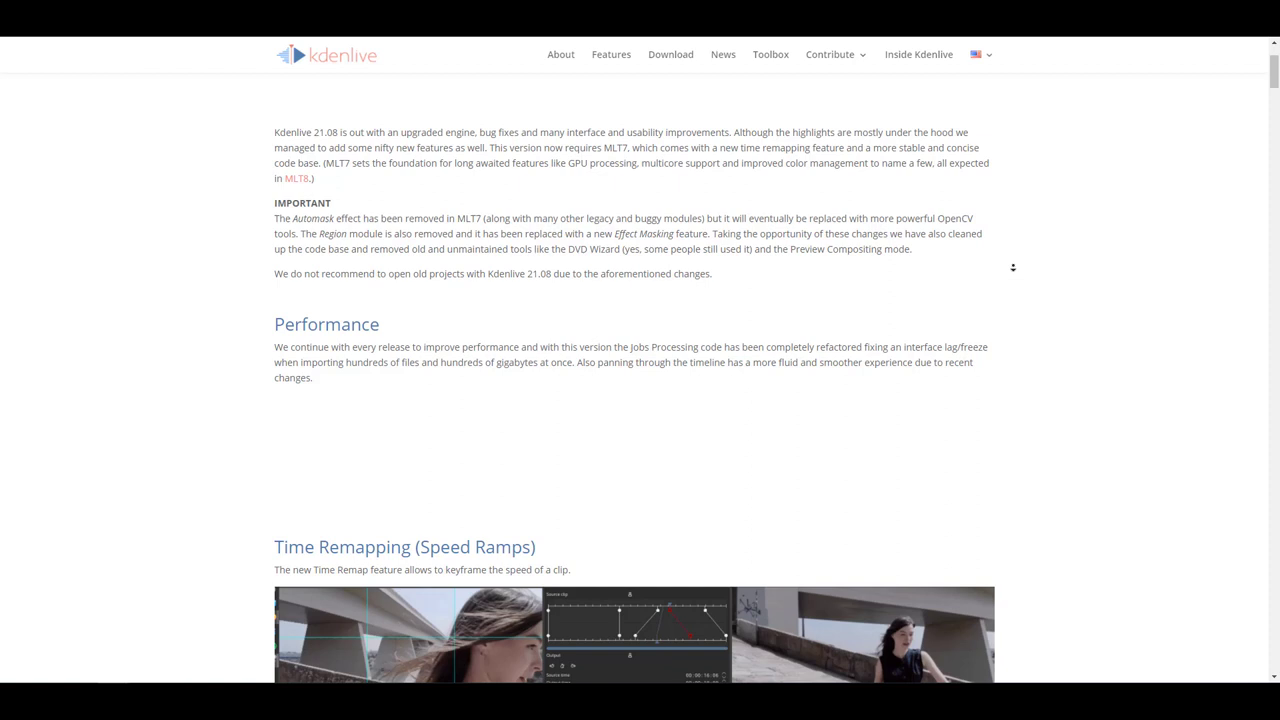
scroll(1013, 271, down, 4)
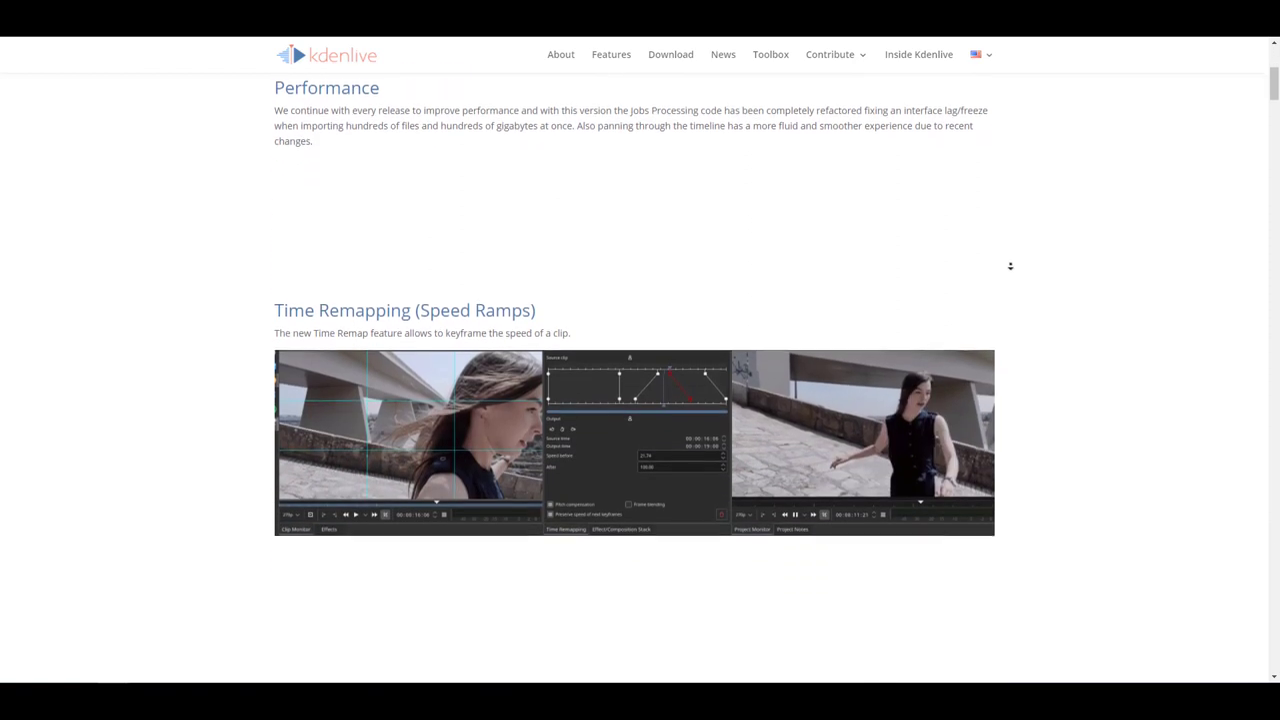
scroll(1007, 259, down, 2)
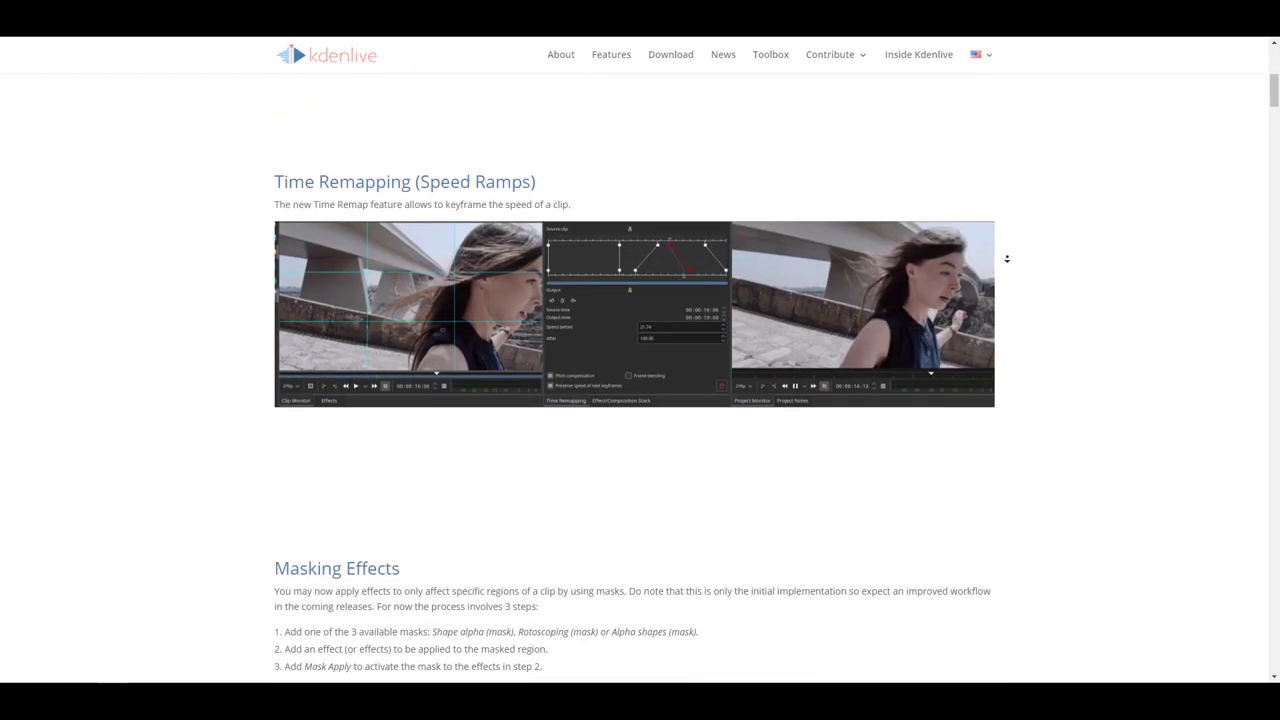
scroll(1007, 257, down, 2)
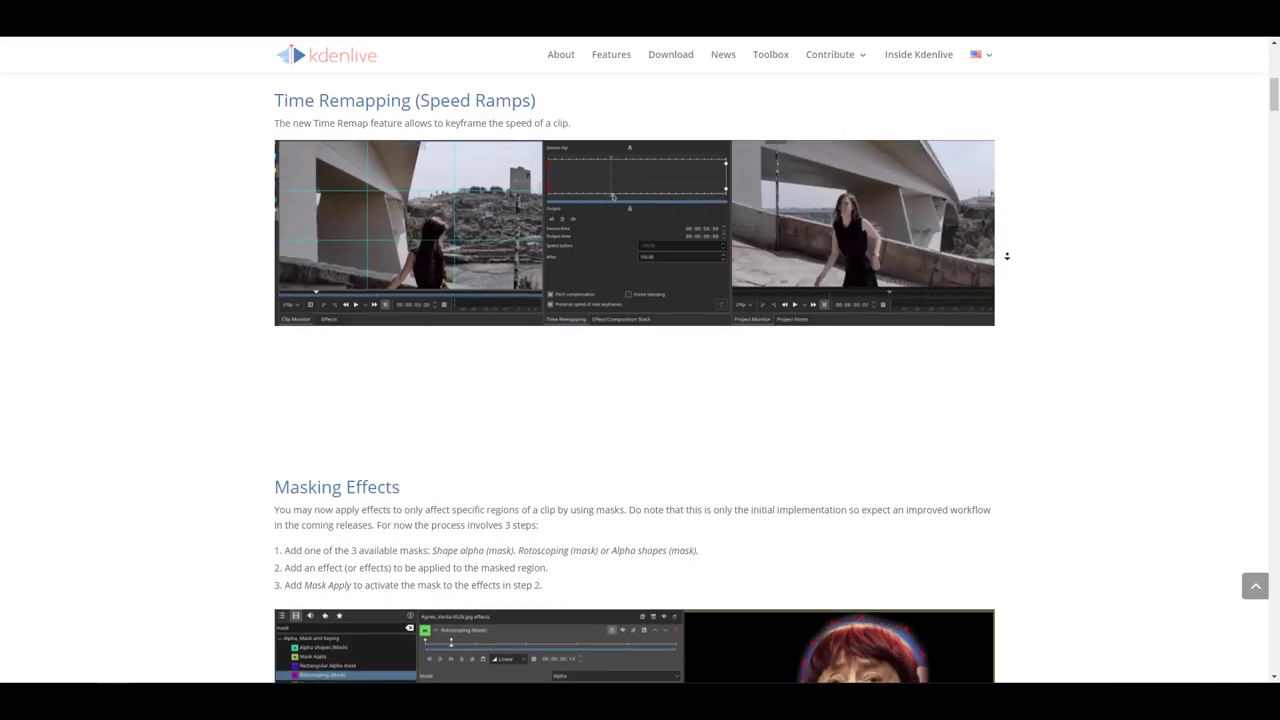
scroll(1011, 259, down, 2)
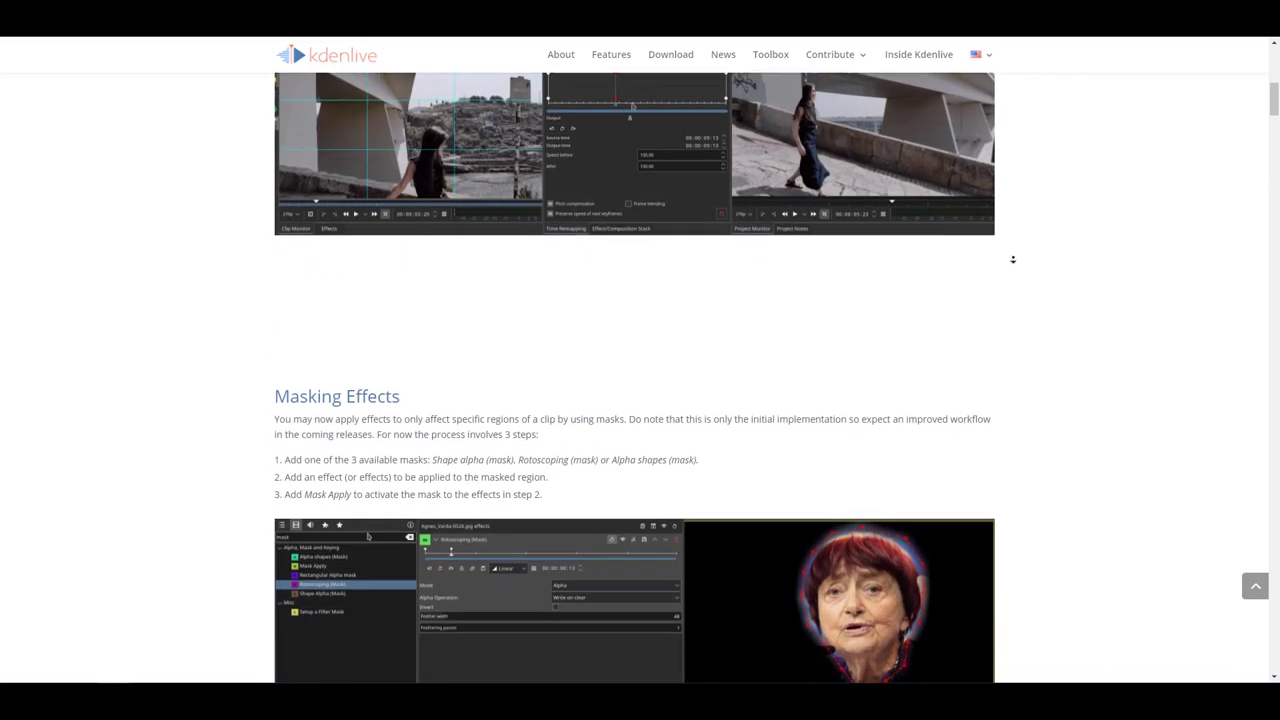
scroll(1013, 260, down, 2)
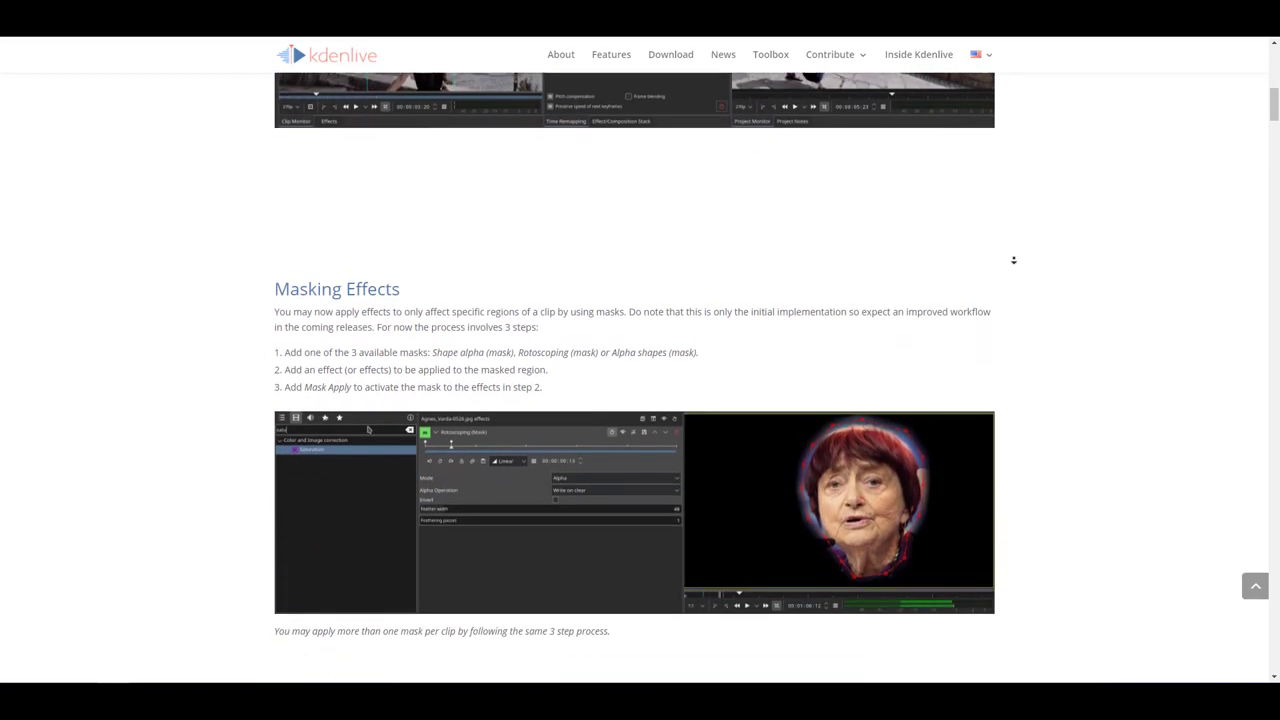
scroll(1013, 260, down, 1)
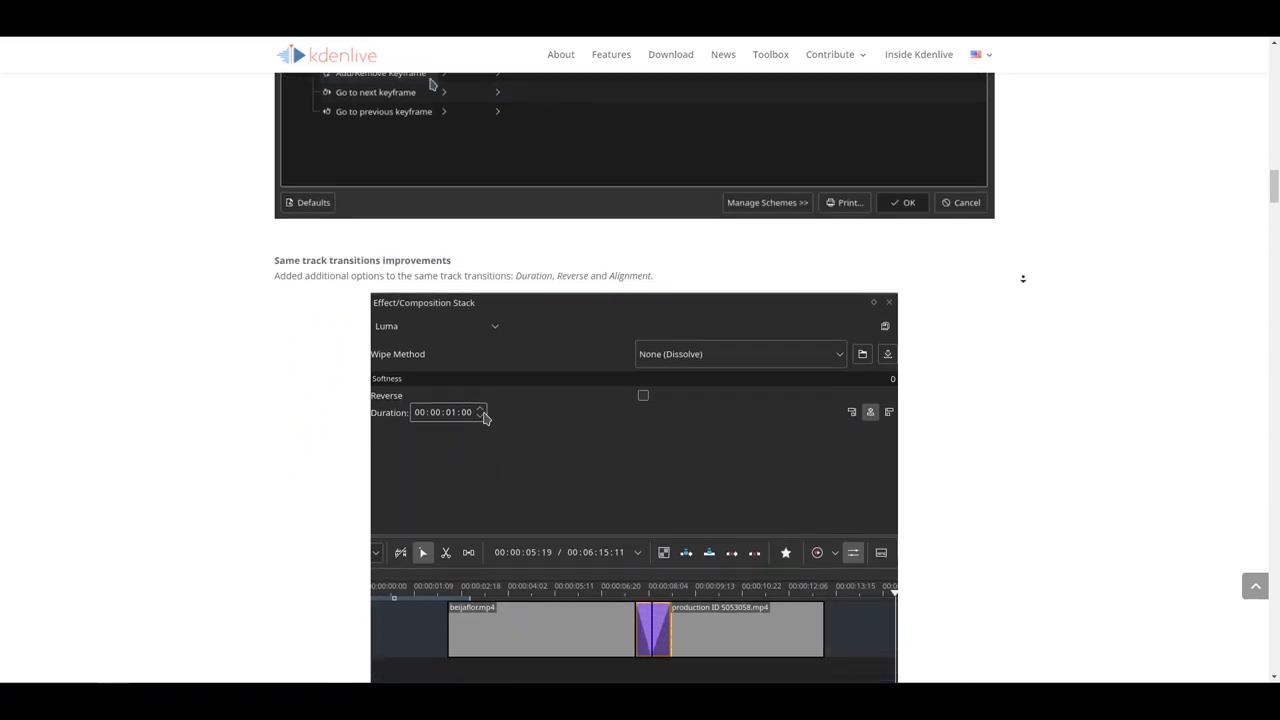
Scroll from the Command Bar section past tracked data mapping and guide renaming to Other fixes and Full log.
scroll(1020, 277, down, 4)
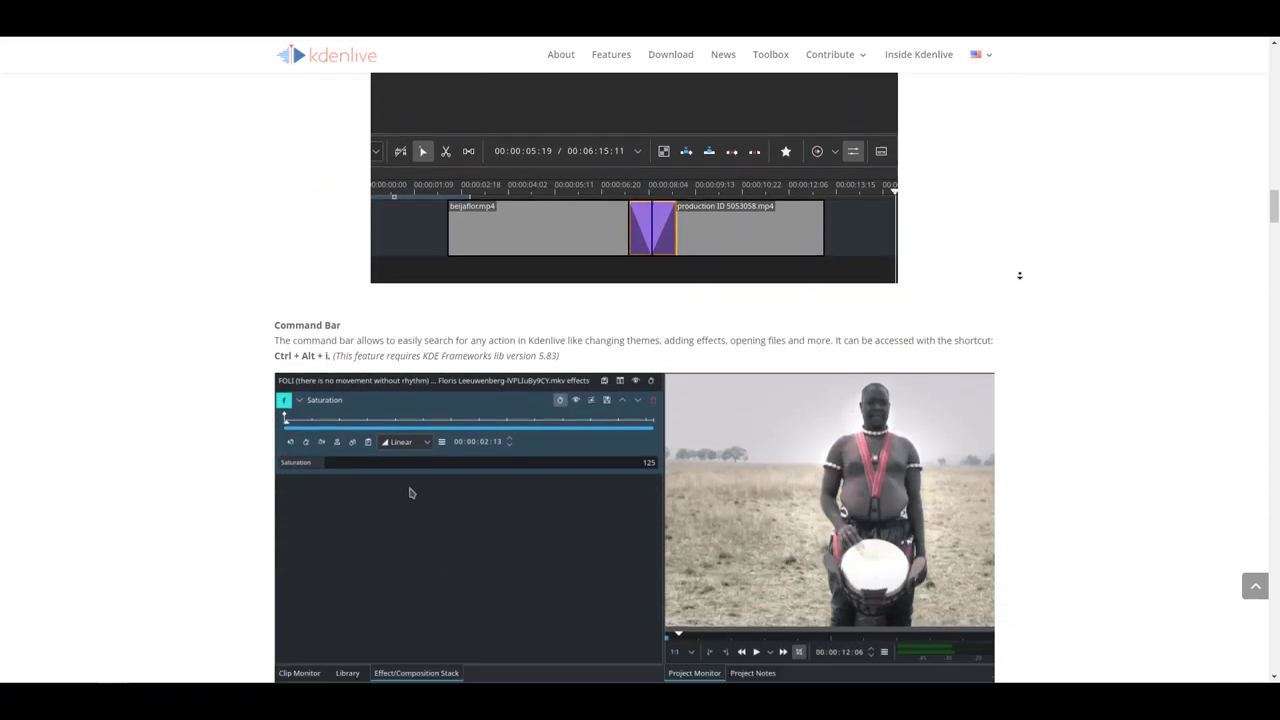
scroll(1019, 275, down, 3)
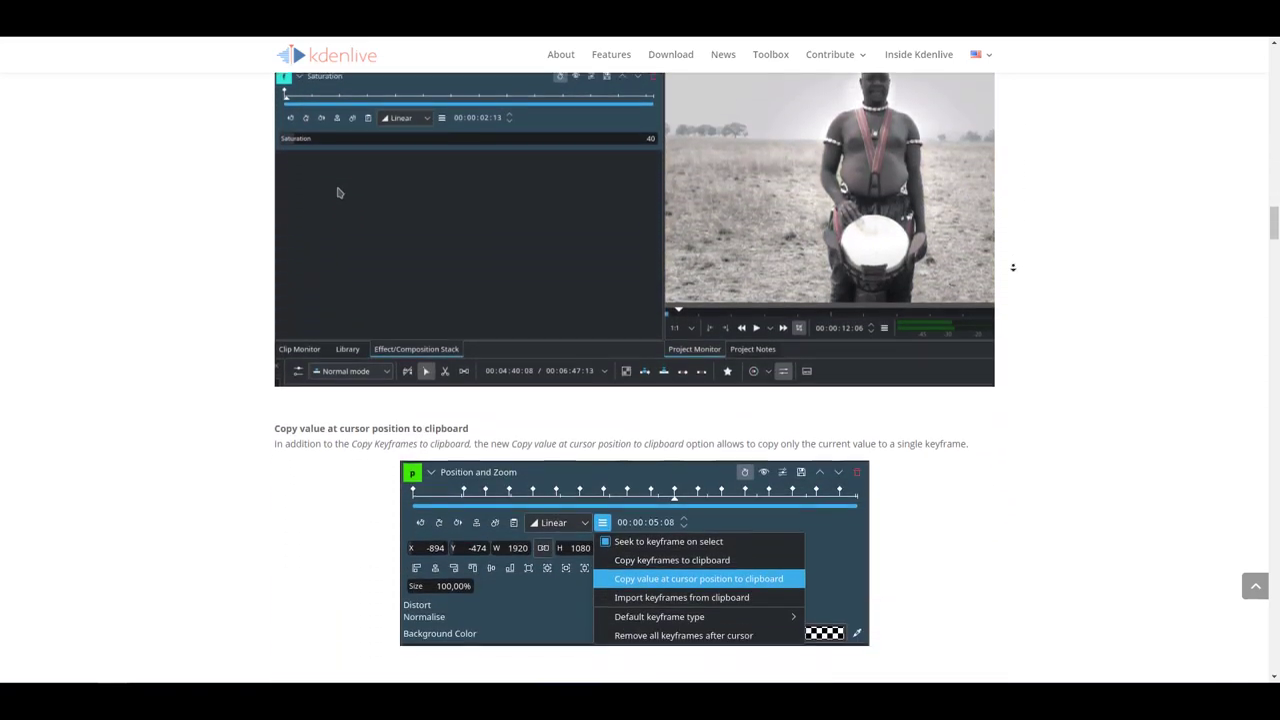
scroll(1011, 261, down, 1)
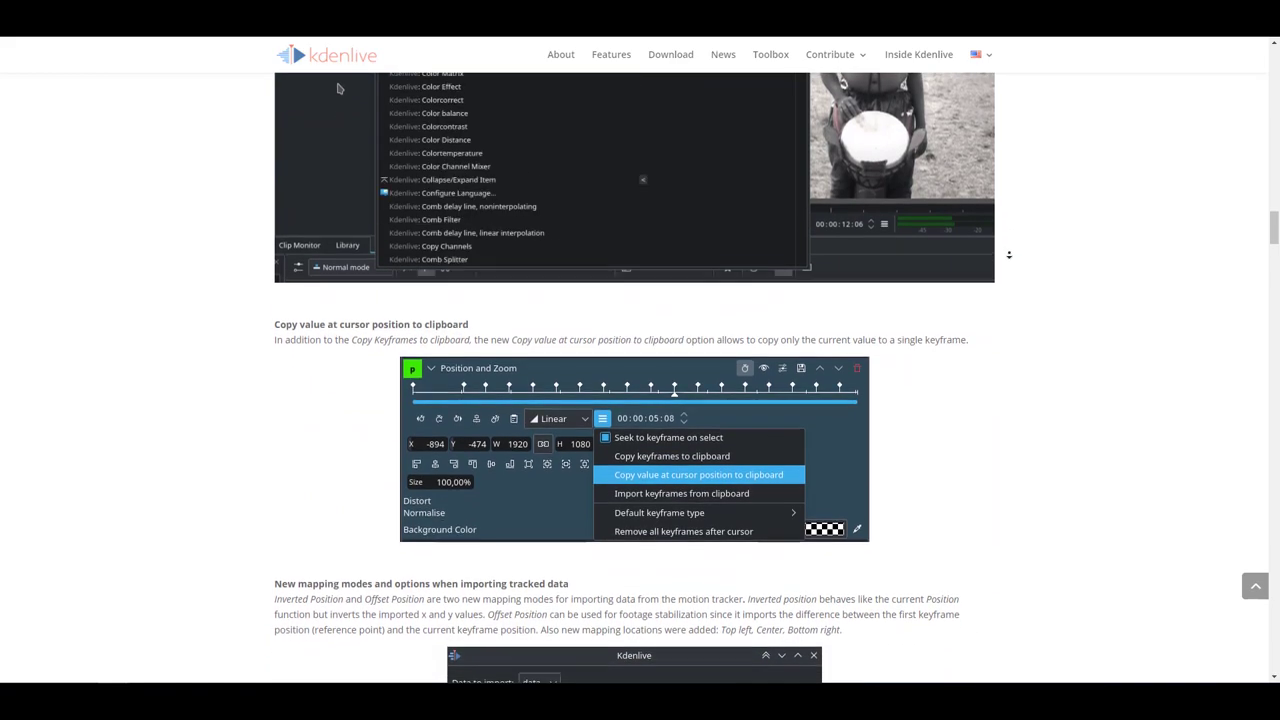
scroll(1017, 259, down, 2)
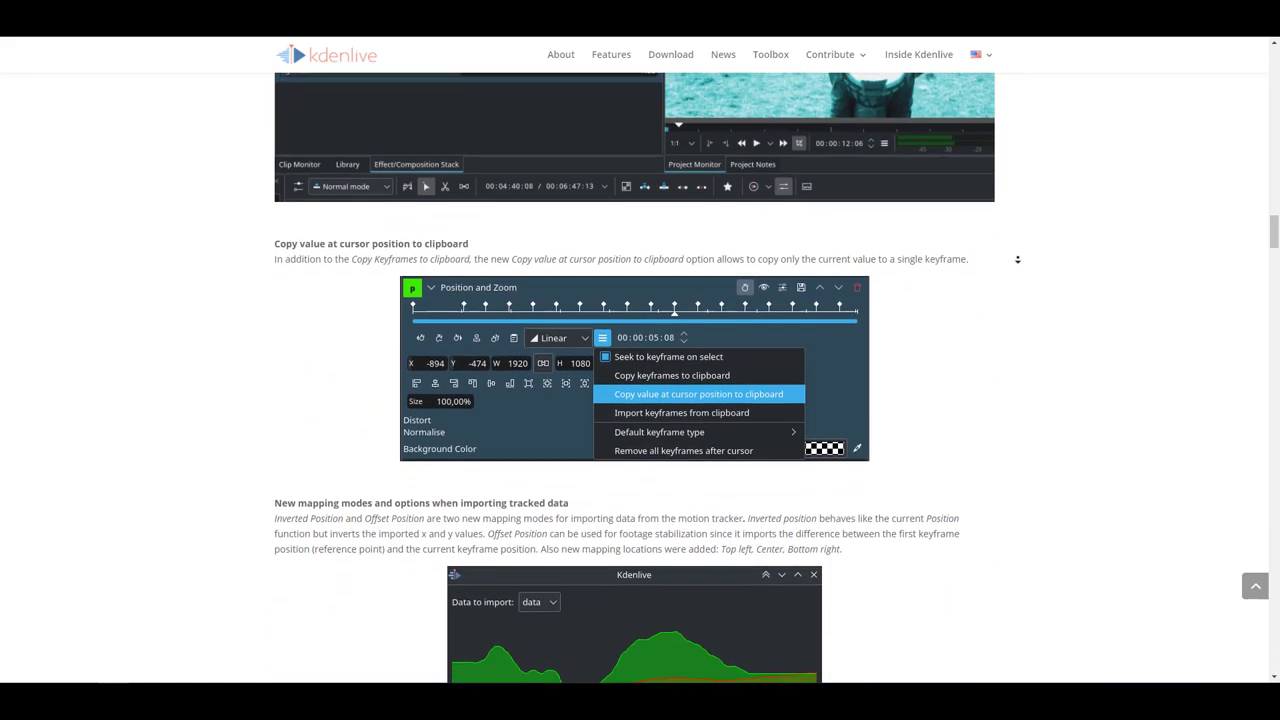
scroll(1019, 260, down, 2)
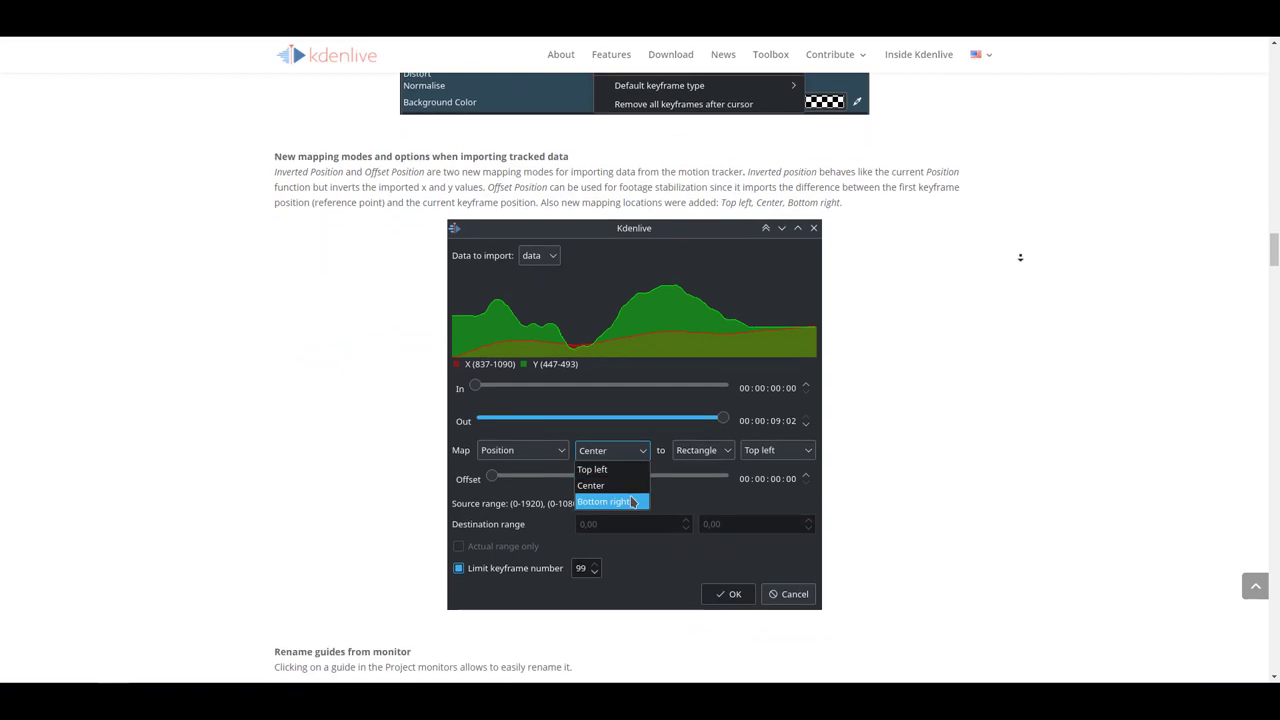
scroll(1020, 257, down, 2)
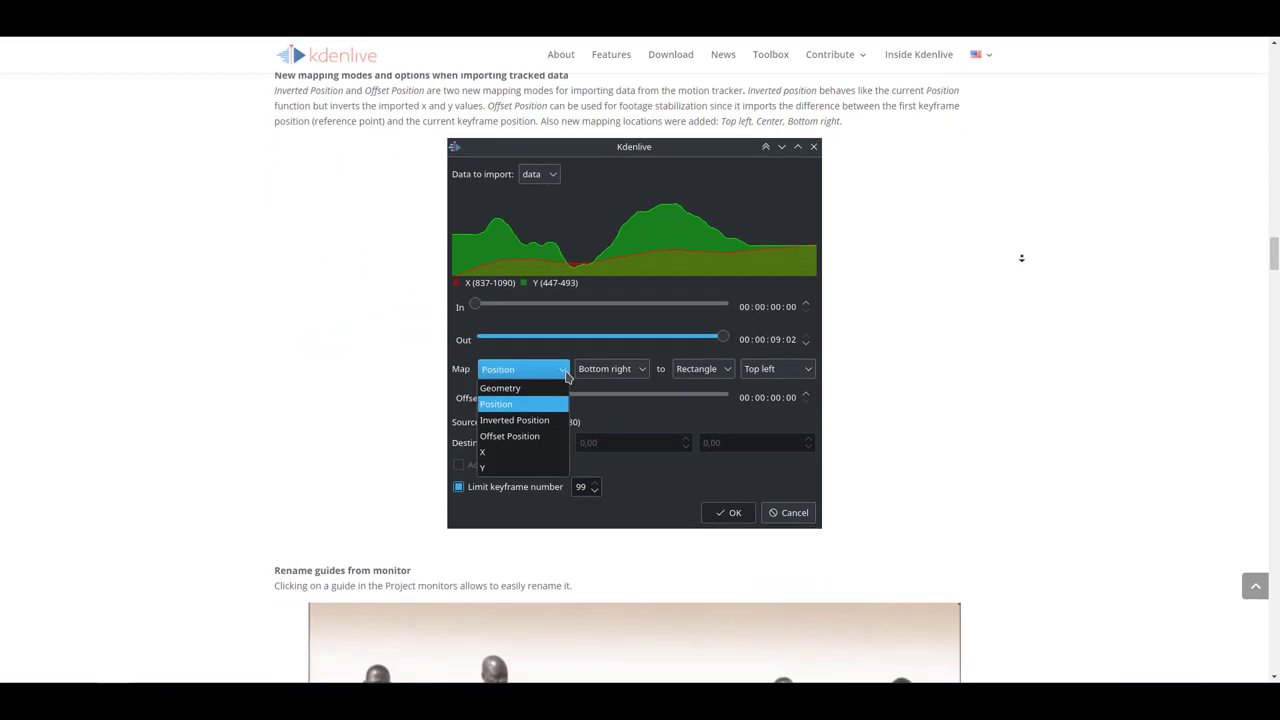
scroll(1021, 258, down, 3)
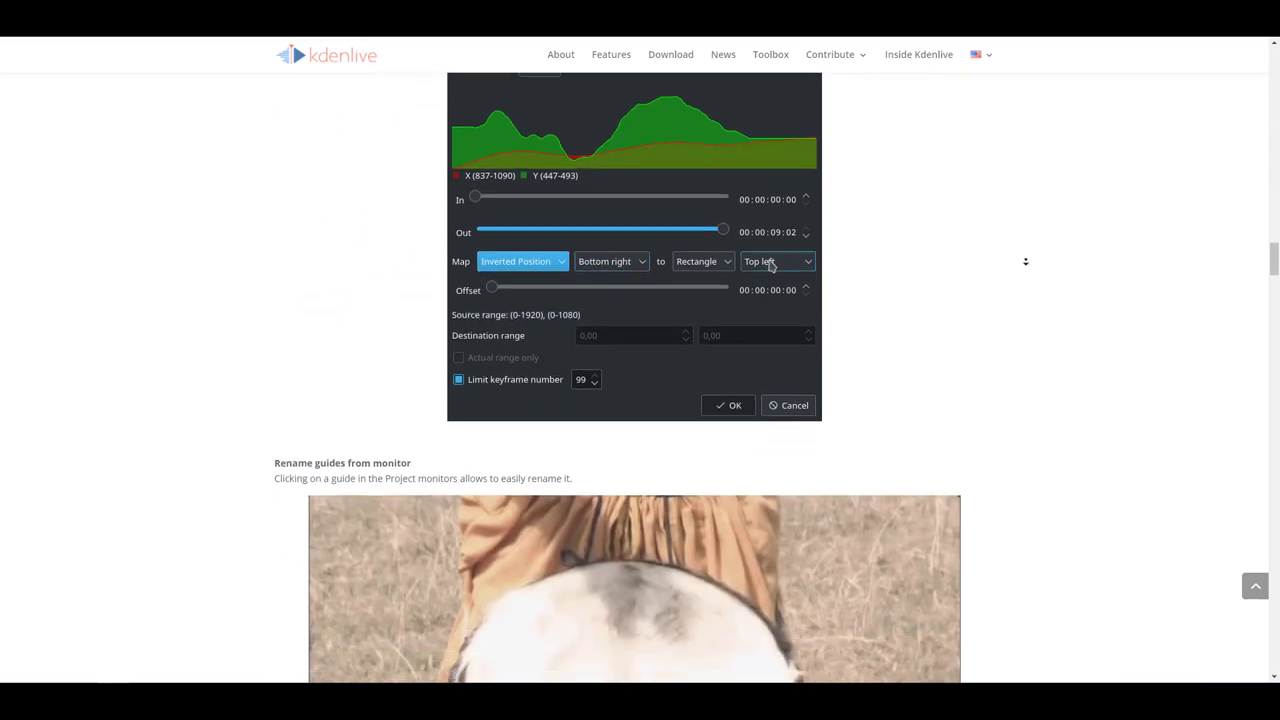
scroll(1025, 261, down, 3)
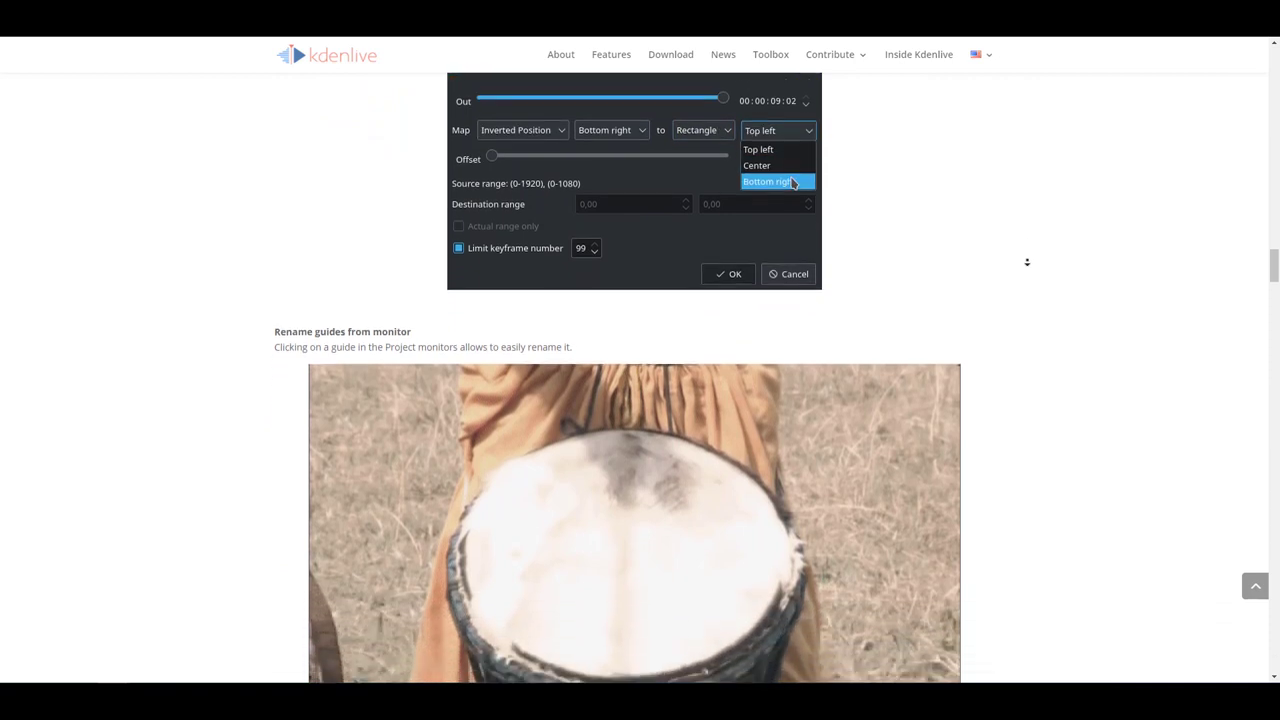
scroll(1027, 262, down, 3)
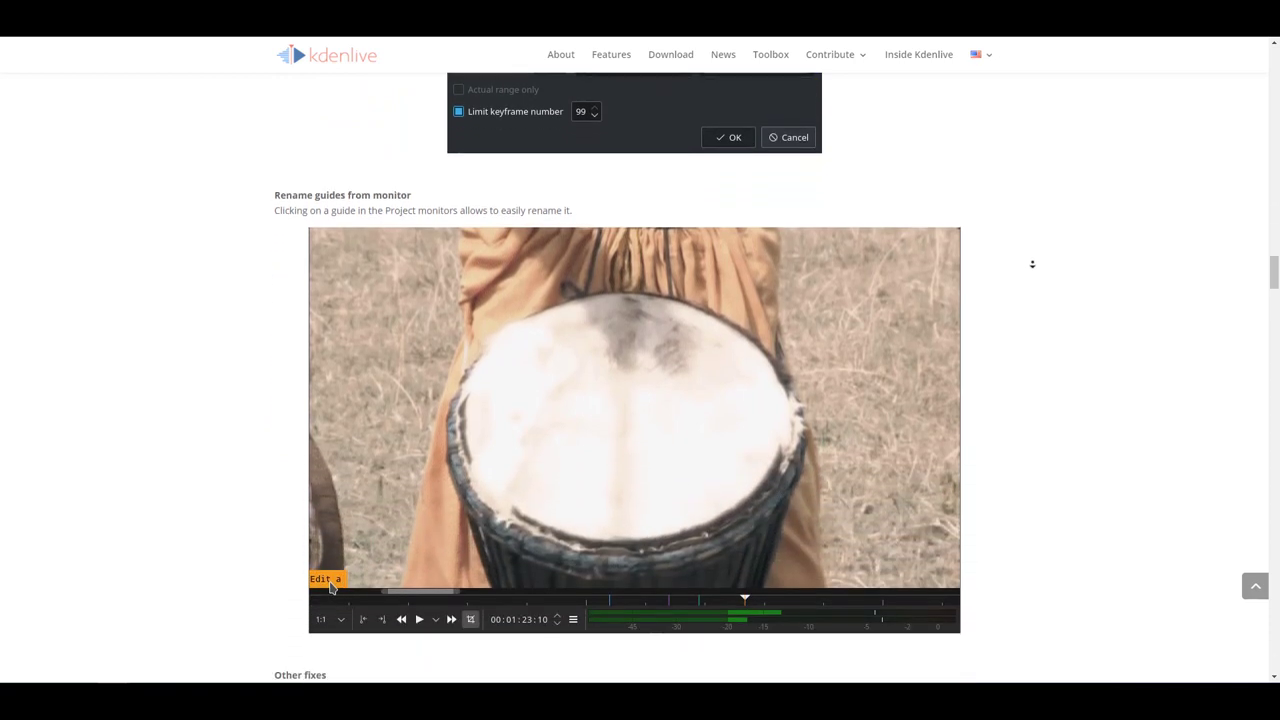
scroll(1033, 266, down, 5)
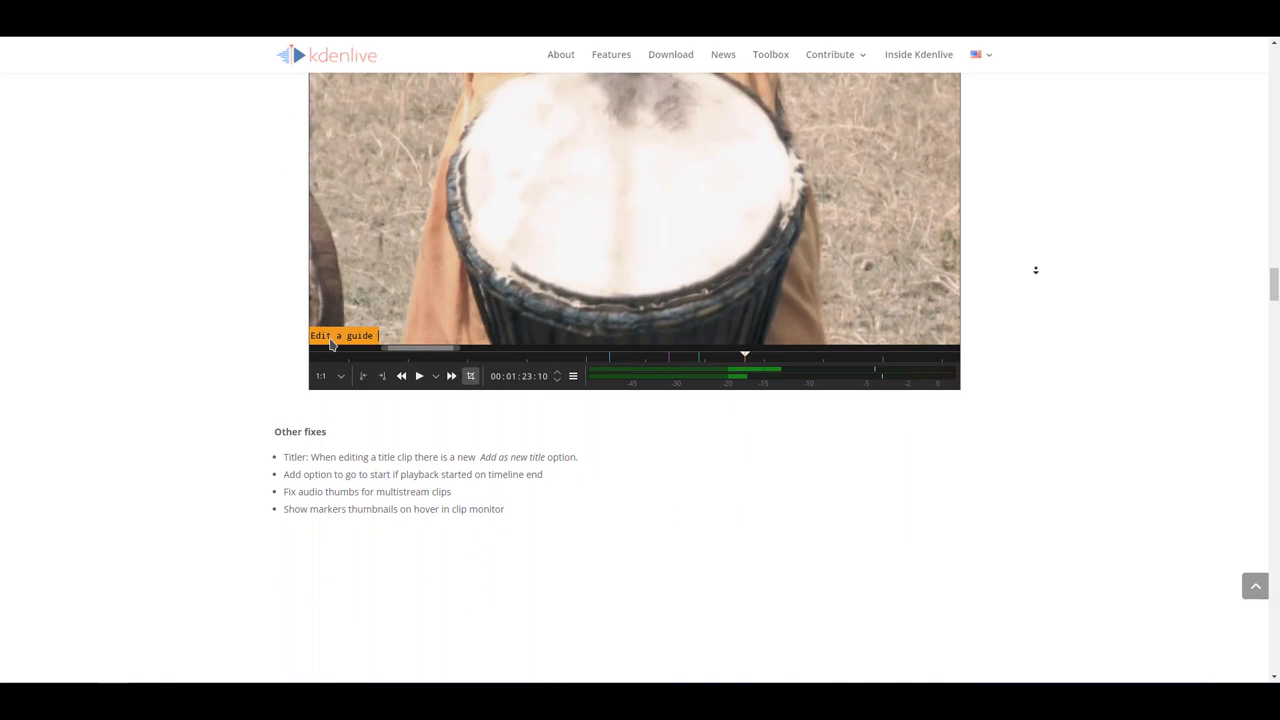
scroll(1035, 270, down, 5)
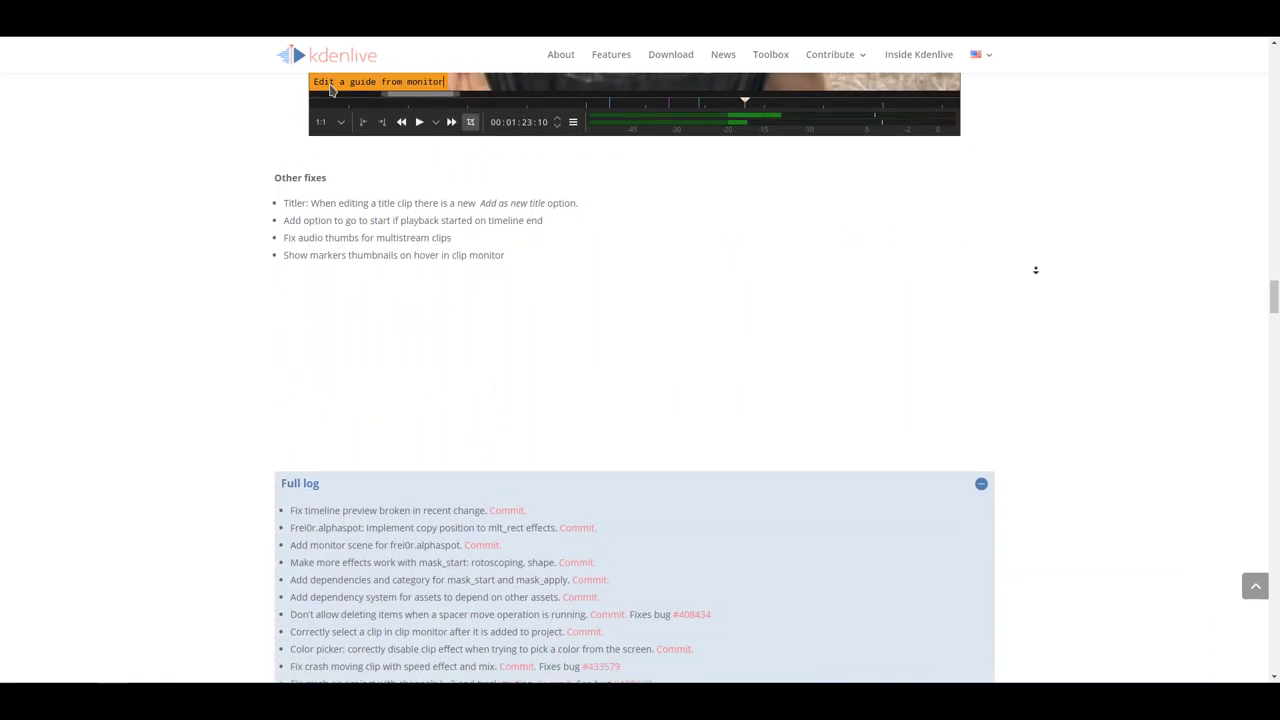
Skim the Full log commit list, then jump back to the top of the 21.08 article.
scroll(1035, 270, down, 5)
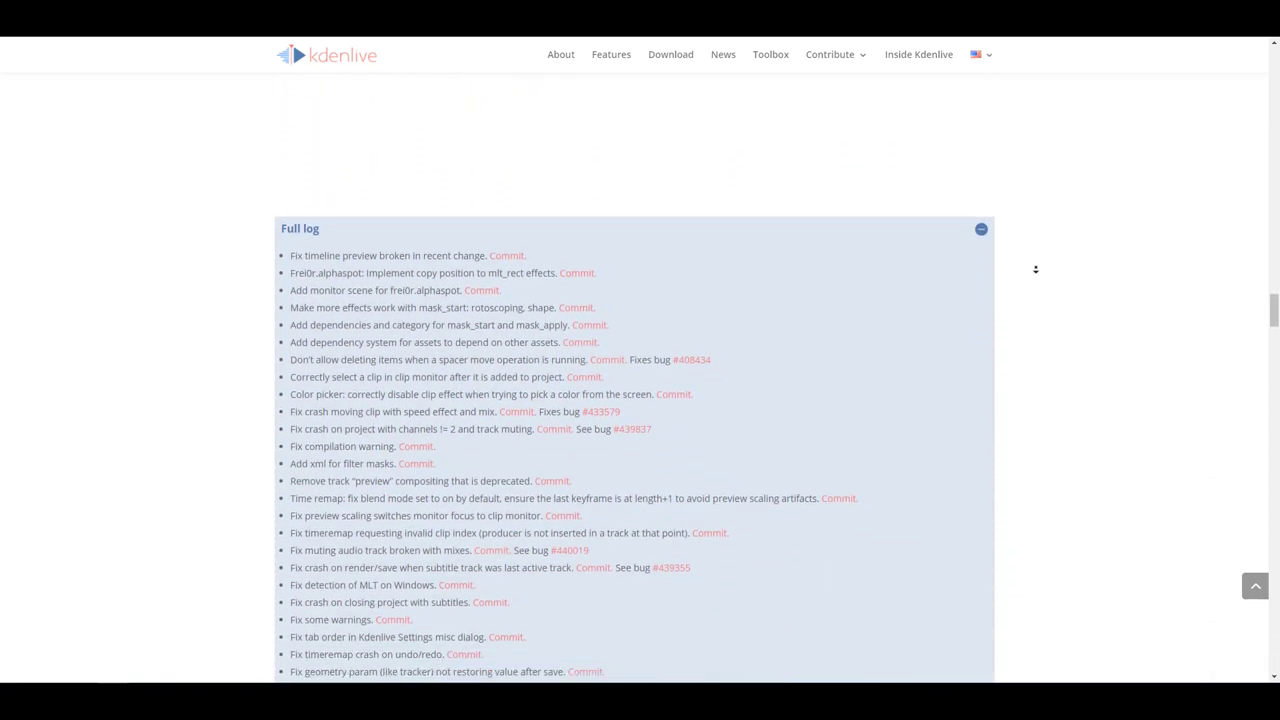
scroll(1035, 269, down, 3)
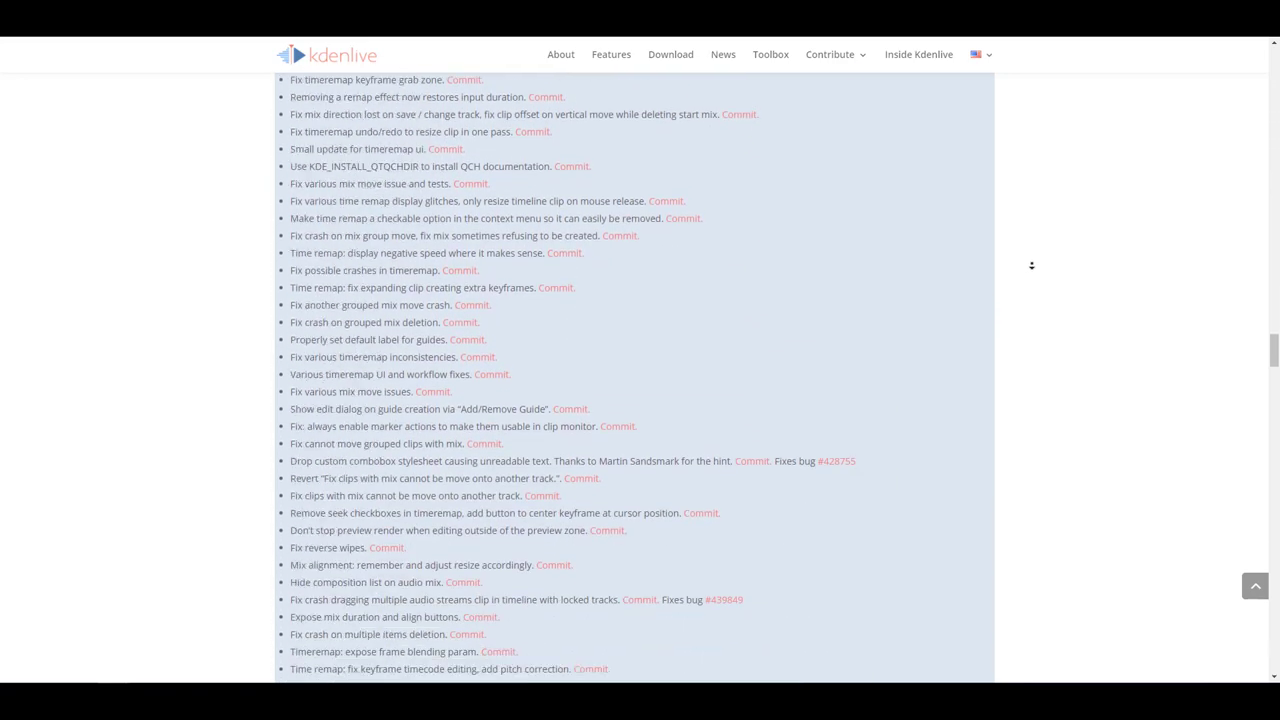
scroll(1031, 265, down, 3)
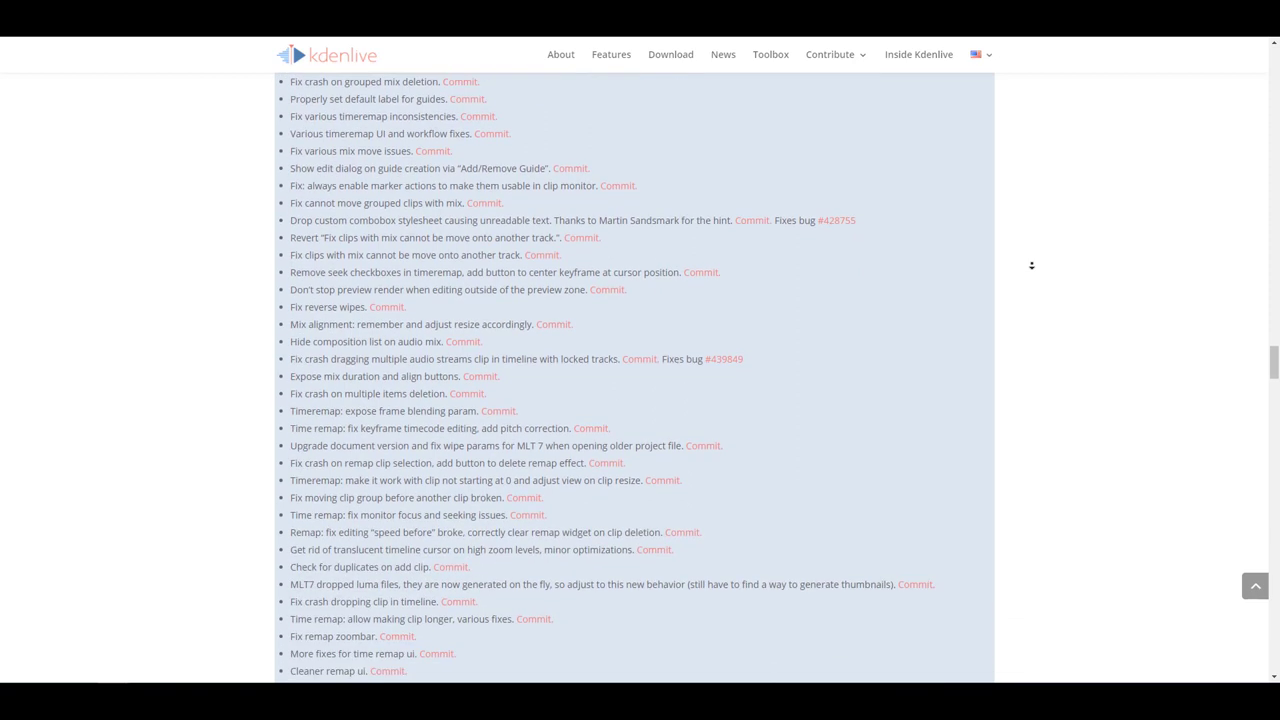
scroll(1031, 265, down, 6)
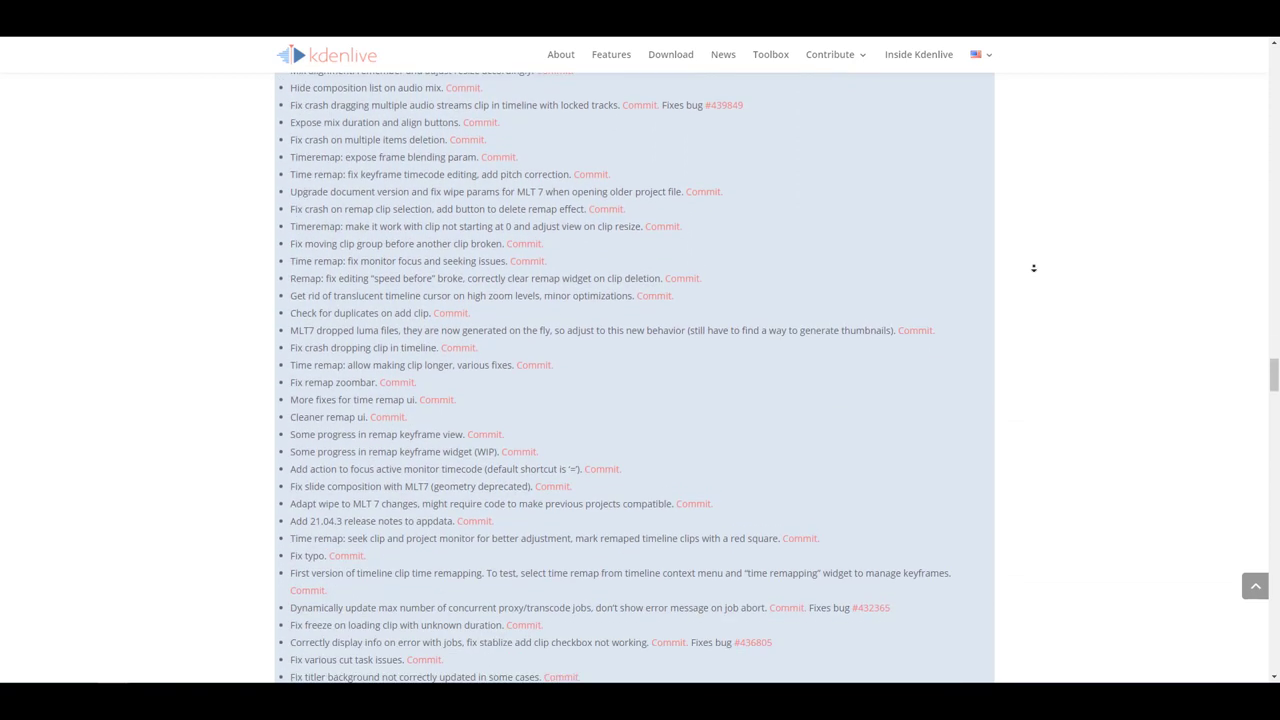
scroll(1033, 268, down, 6)
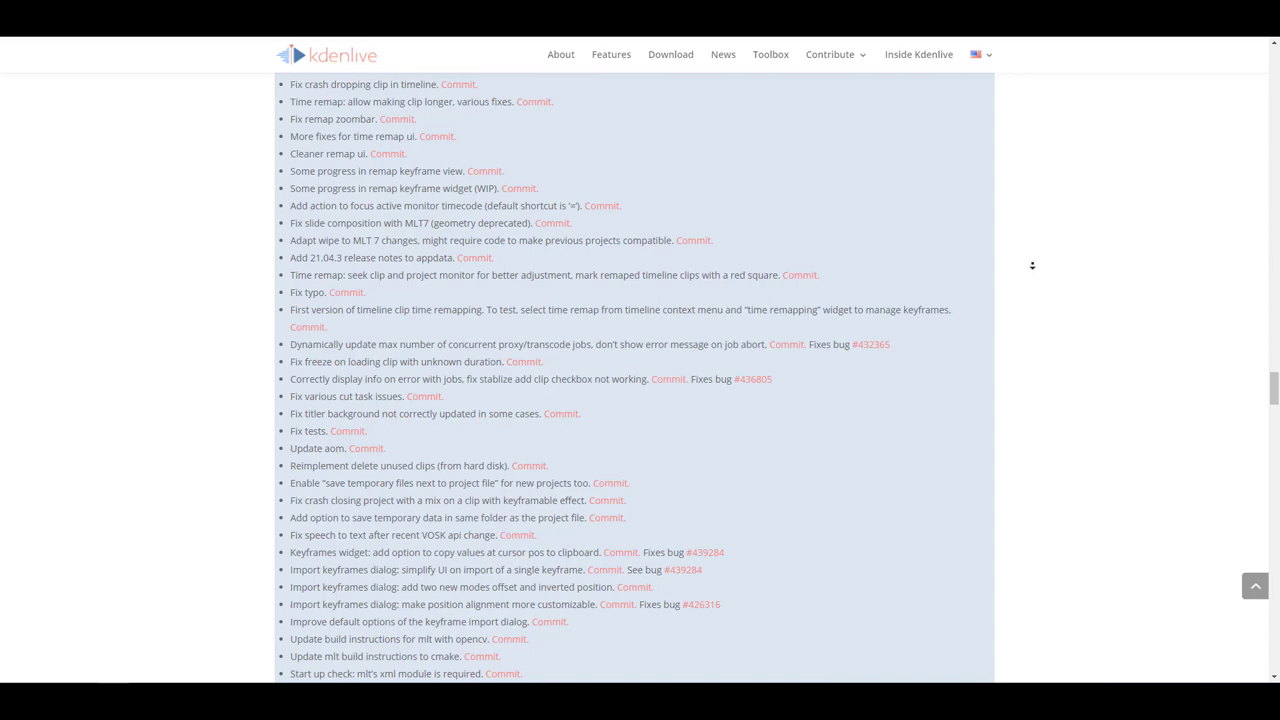
scroll(1032, 265, down, 6)
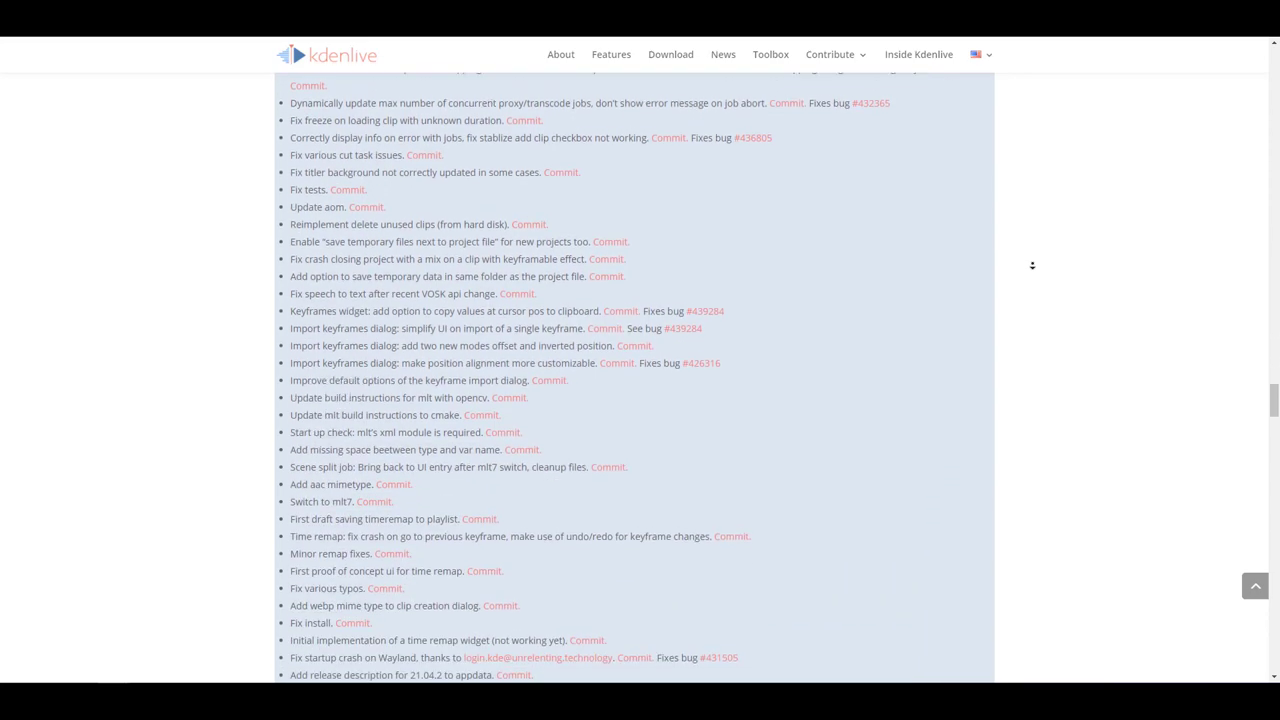
scroll(1032, 265, down, 6)
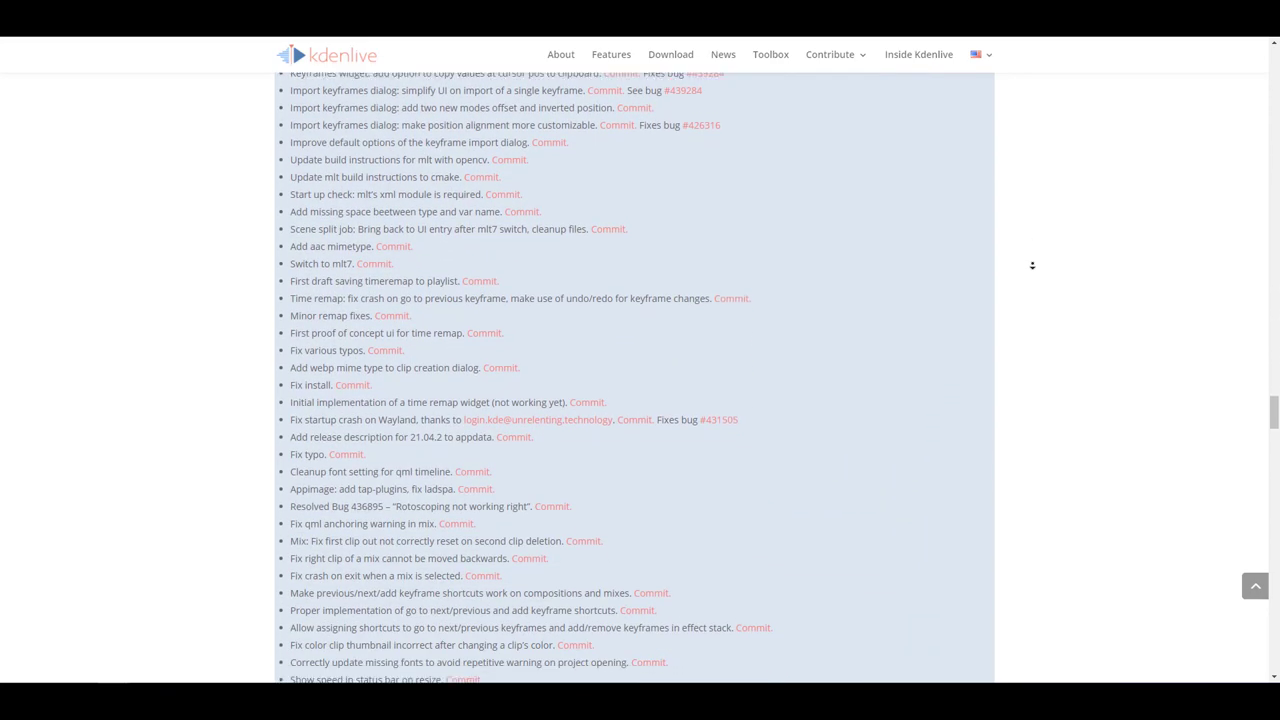
scroll(1032, 265, down, 15)
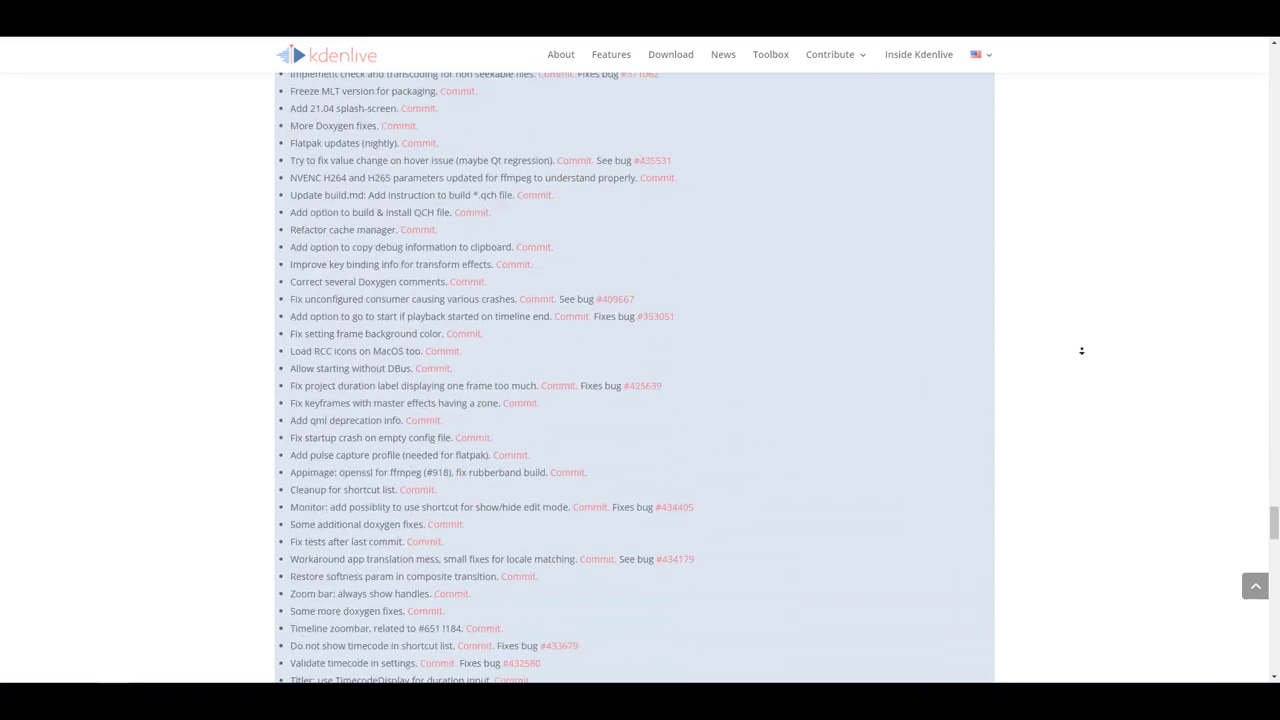
key(Home)
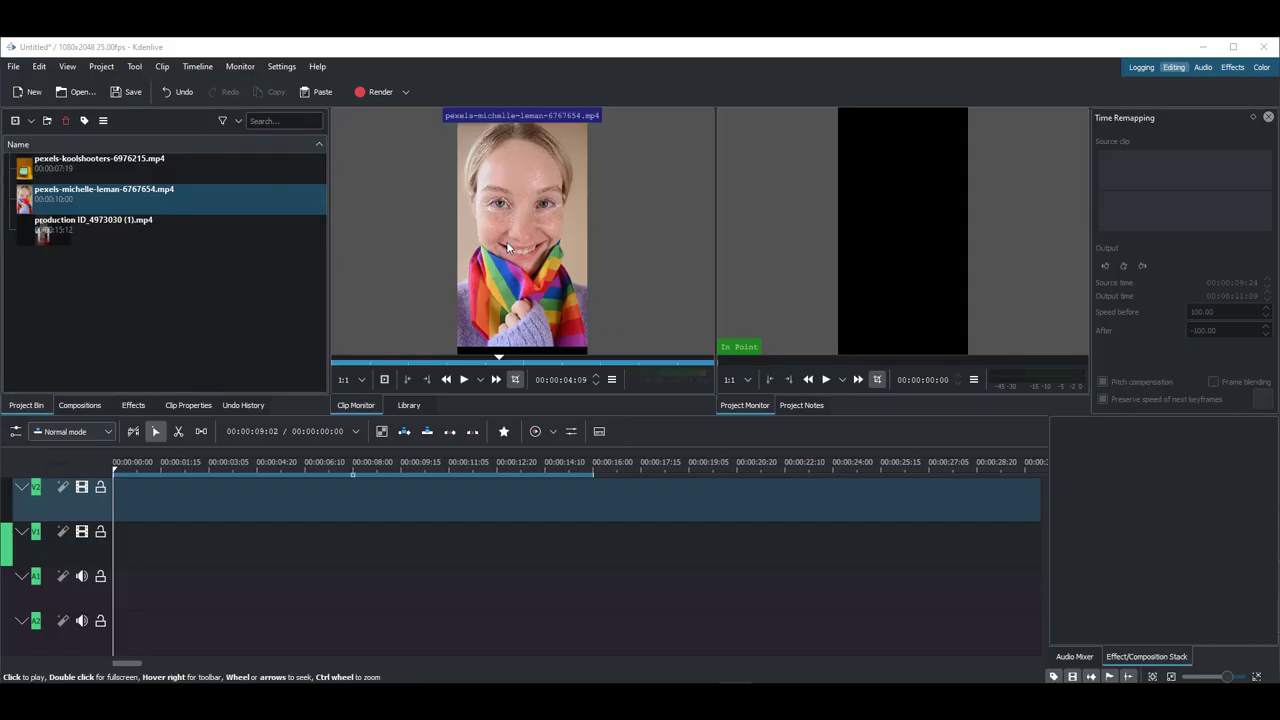
Place pexels-michelle-leman-6767654.mp4 at the start of track V2 and preview frames on the timeline.
drag(508, 247, 125, 505)
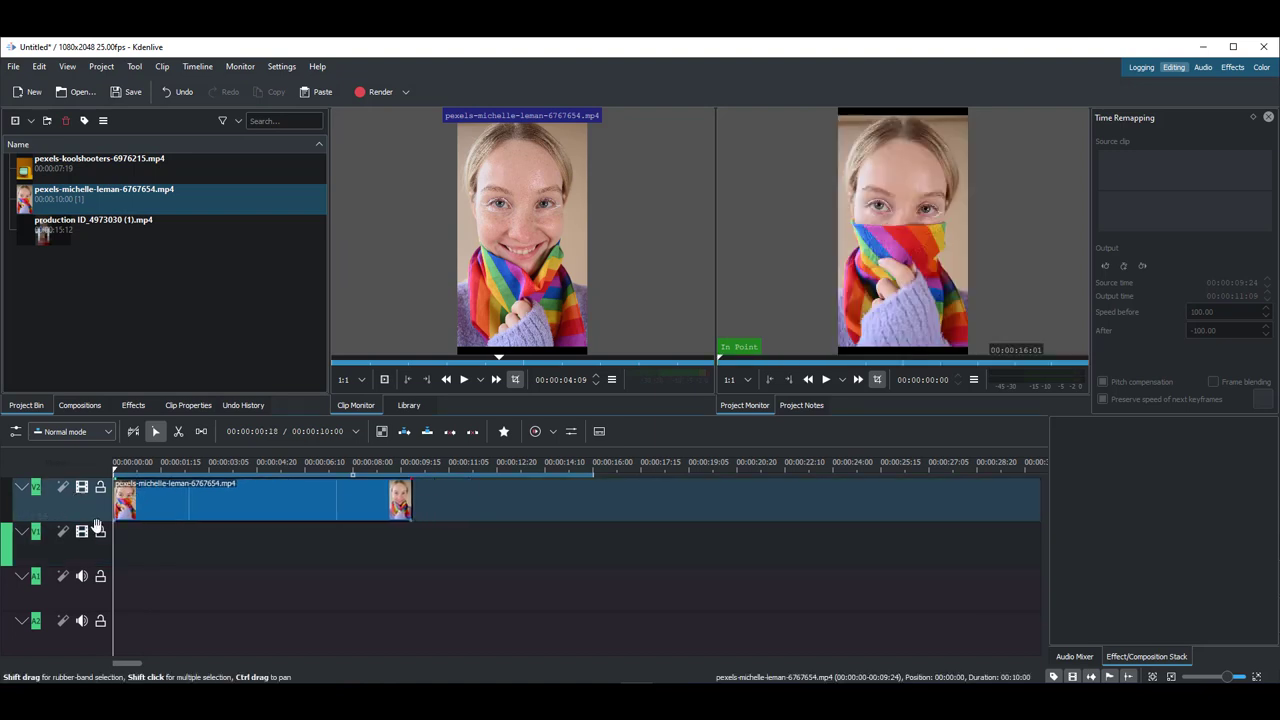
click(242, 538)
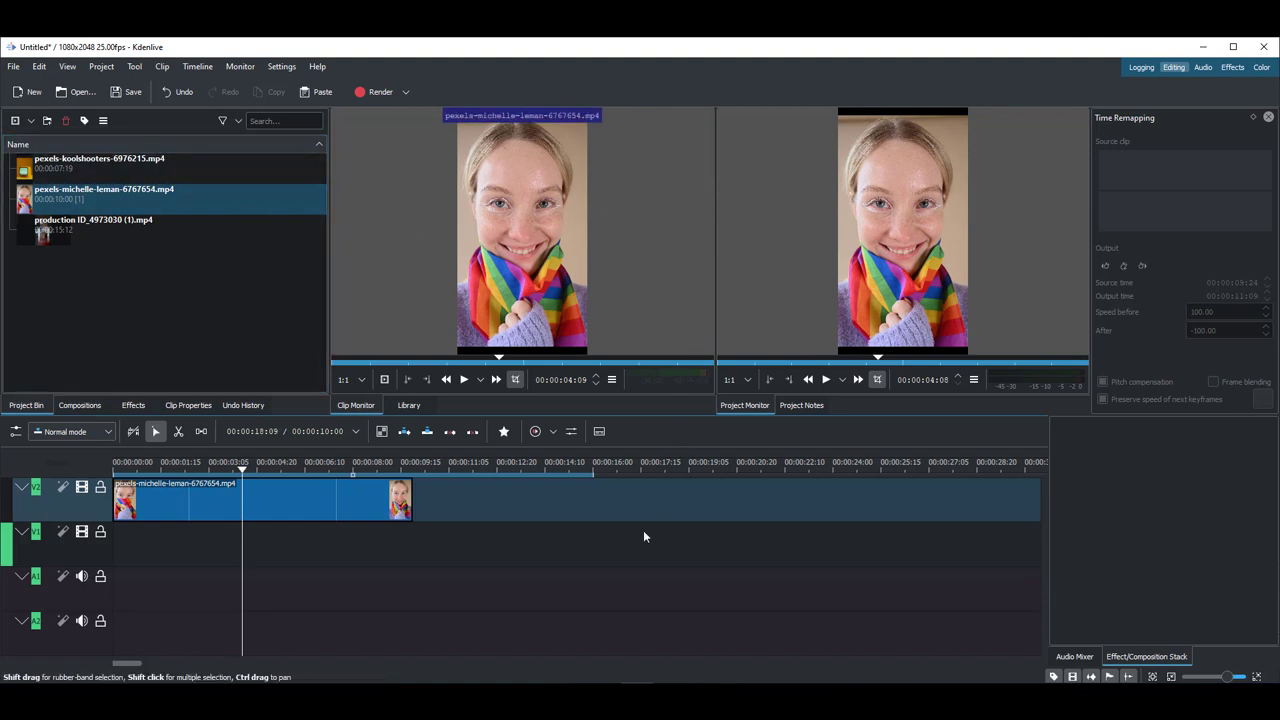
click(632, 558)
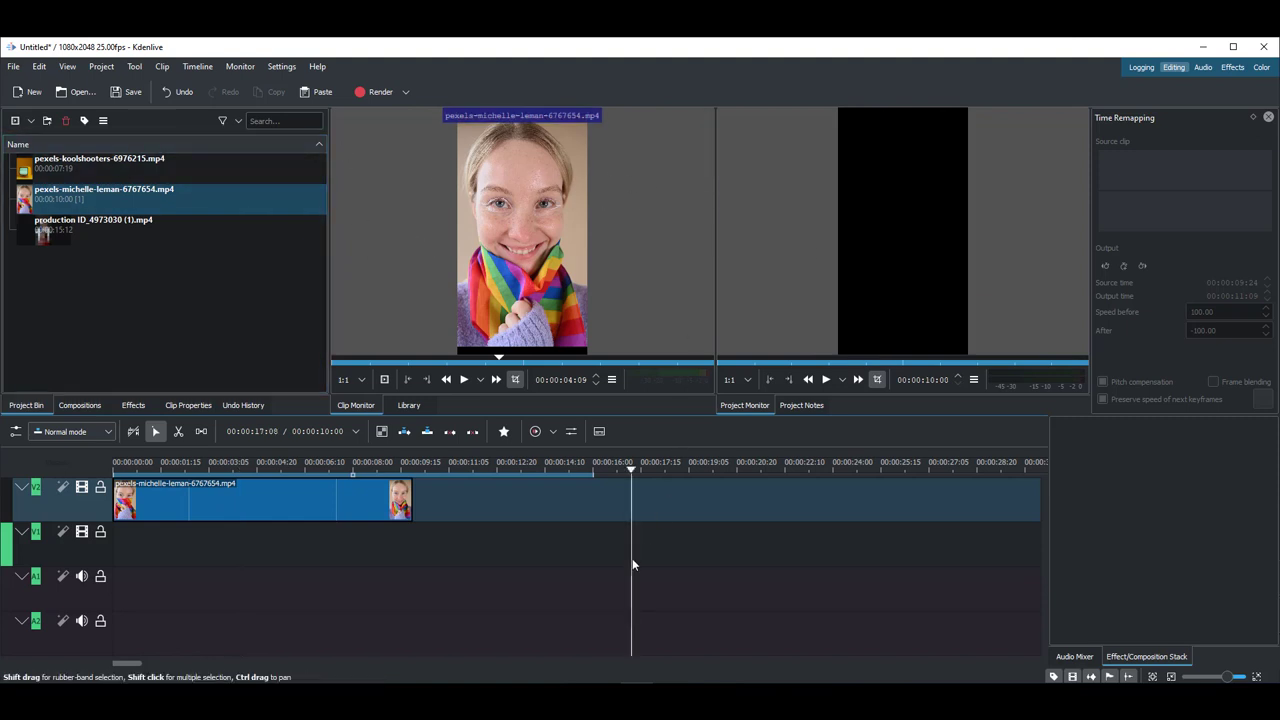
Tour the Logging, Editing, Audio, Effects and Color workspace layouts, then switch to DaVinci Resolve.
click(1141, 66)
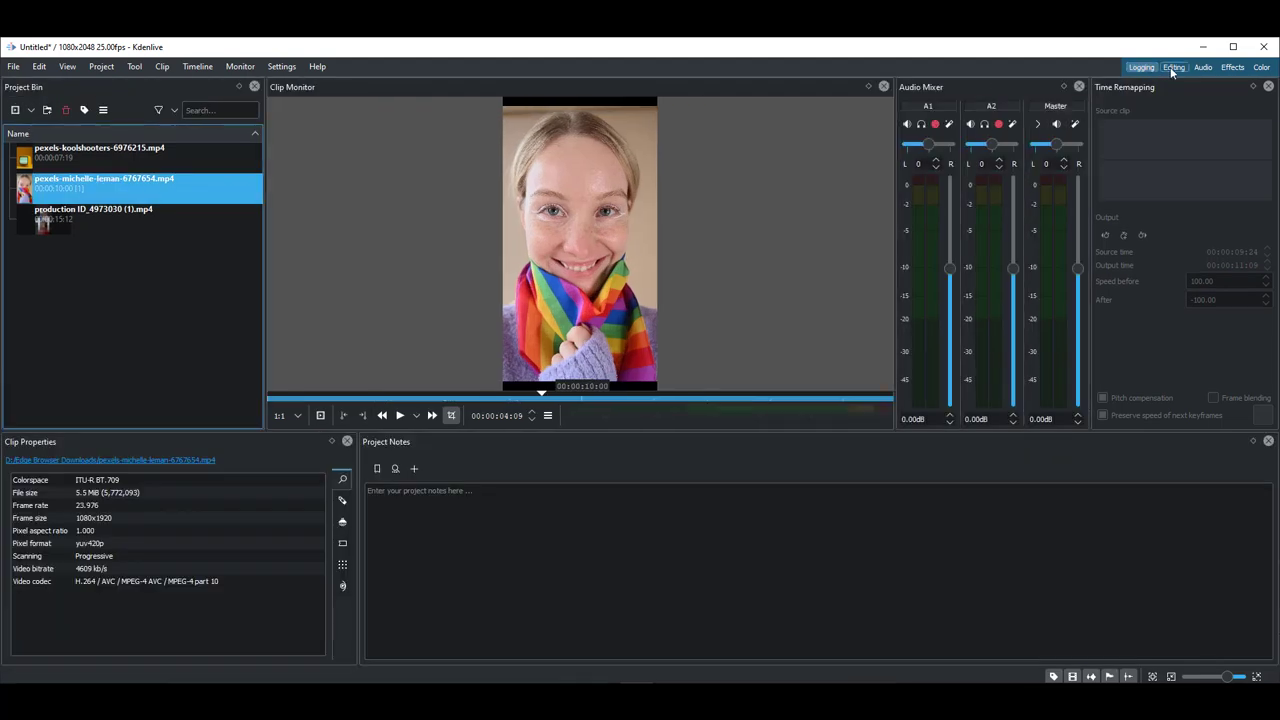
click(1173, 67)
click(1203, 67)
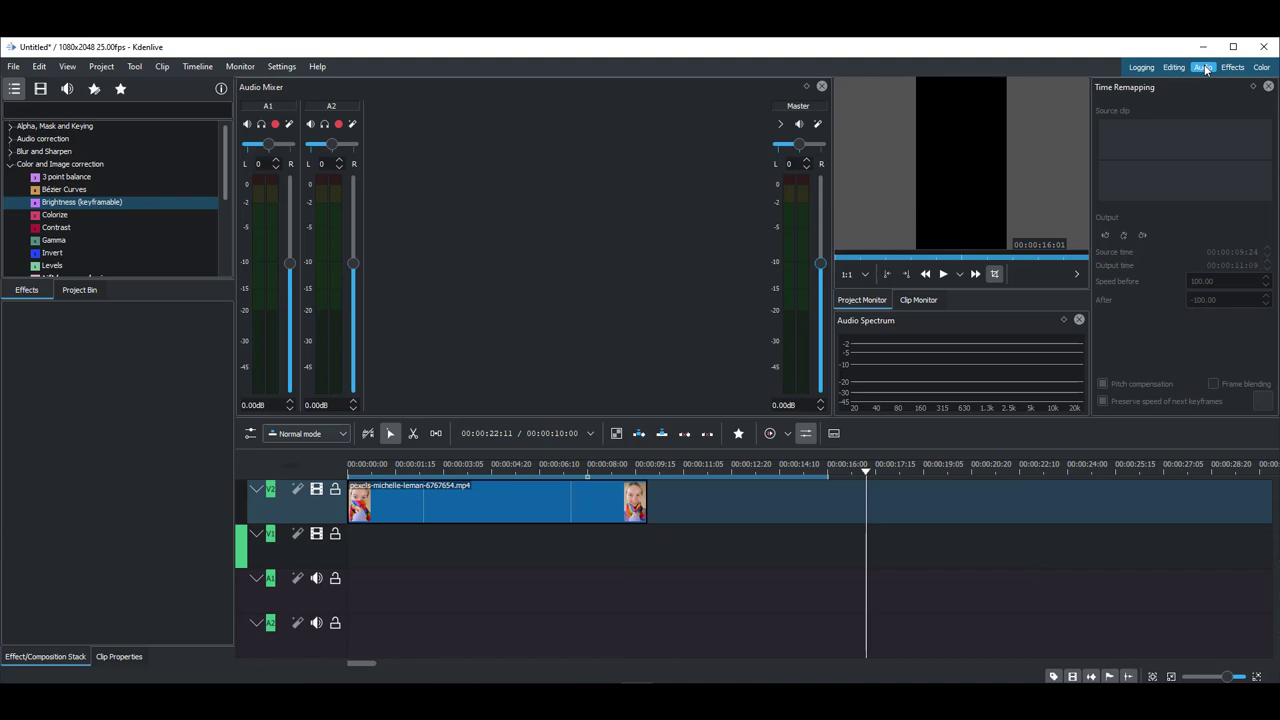
click(1232, 68)
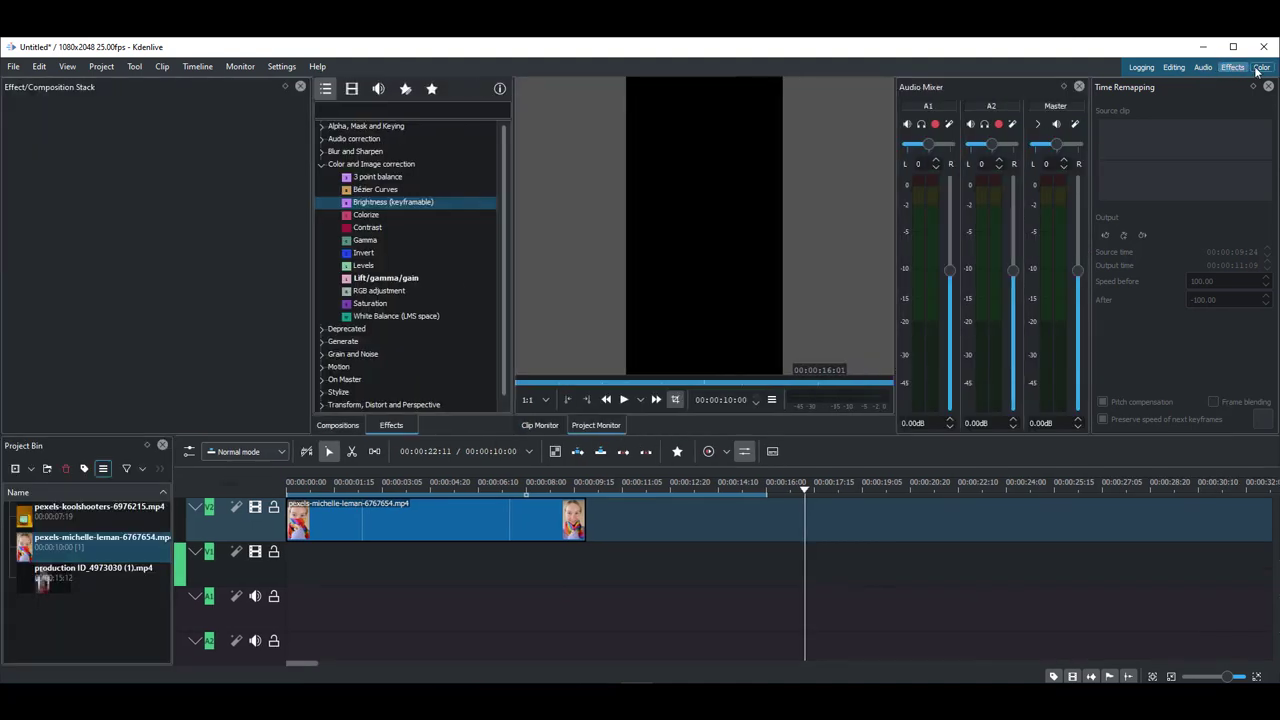
click(1260, 68)
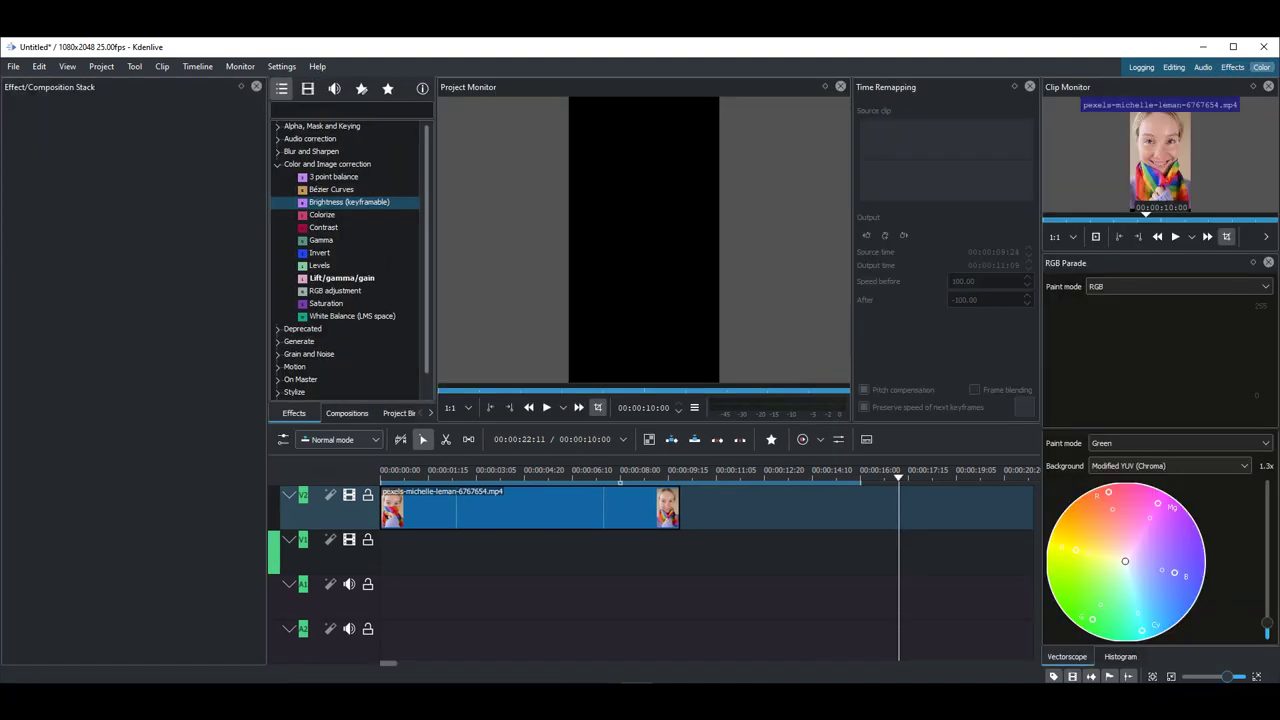
key(alt+Tab)
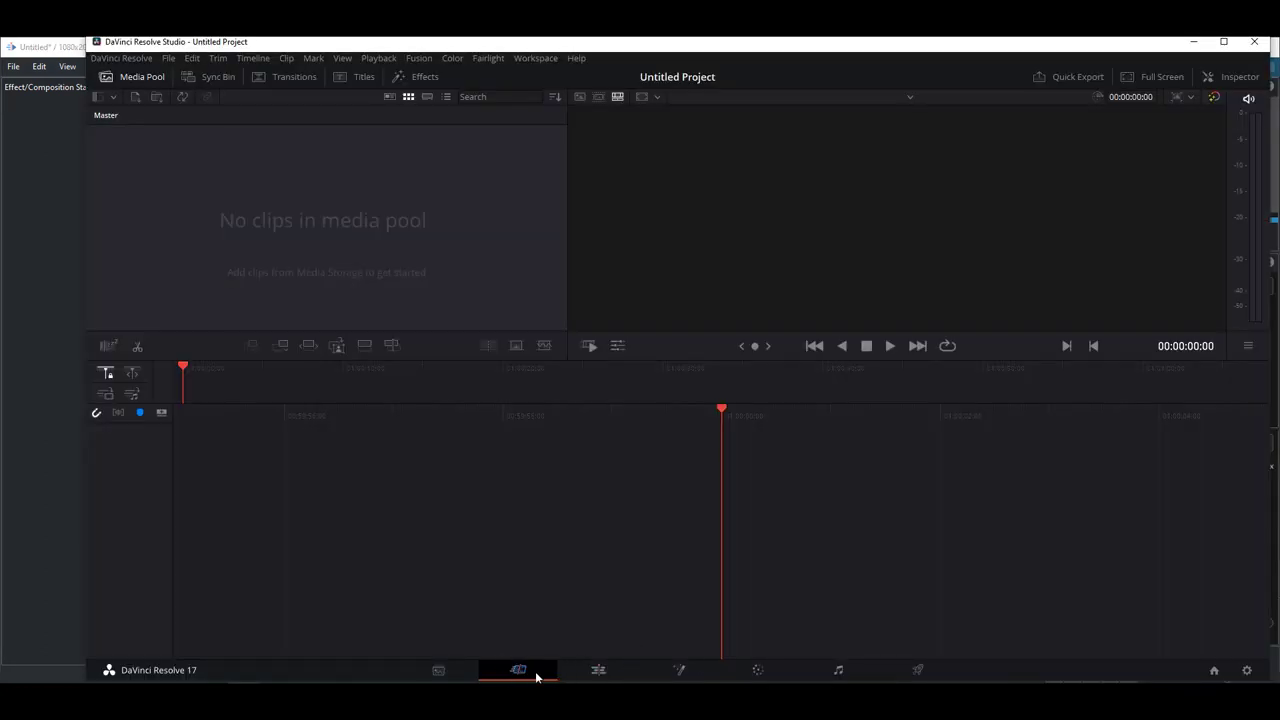
Browse Resolve's Edit, Fusion, Color, Fairlight and Deliver pages, then minimize Resolve.
click(598, 672)
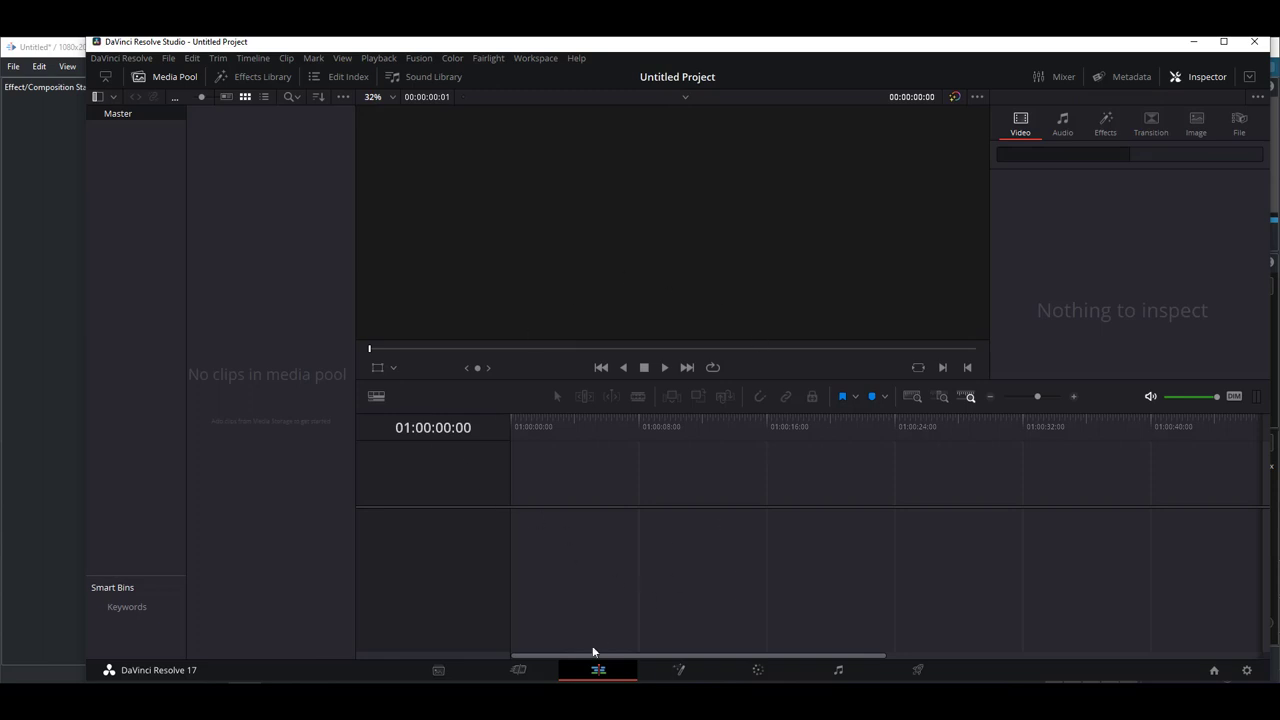
click(699, 675)
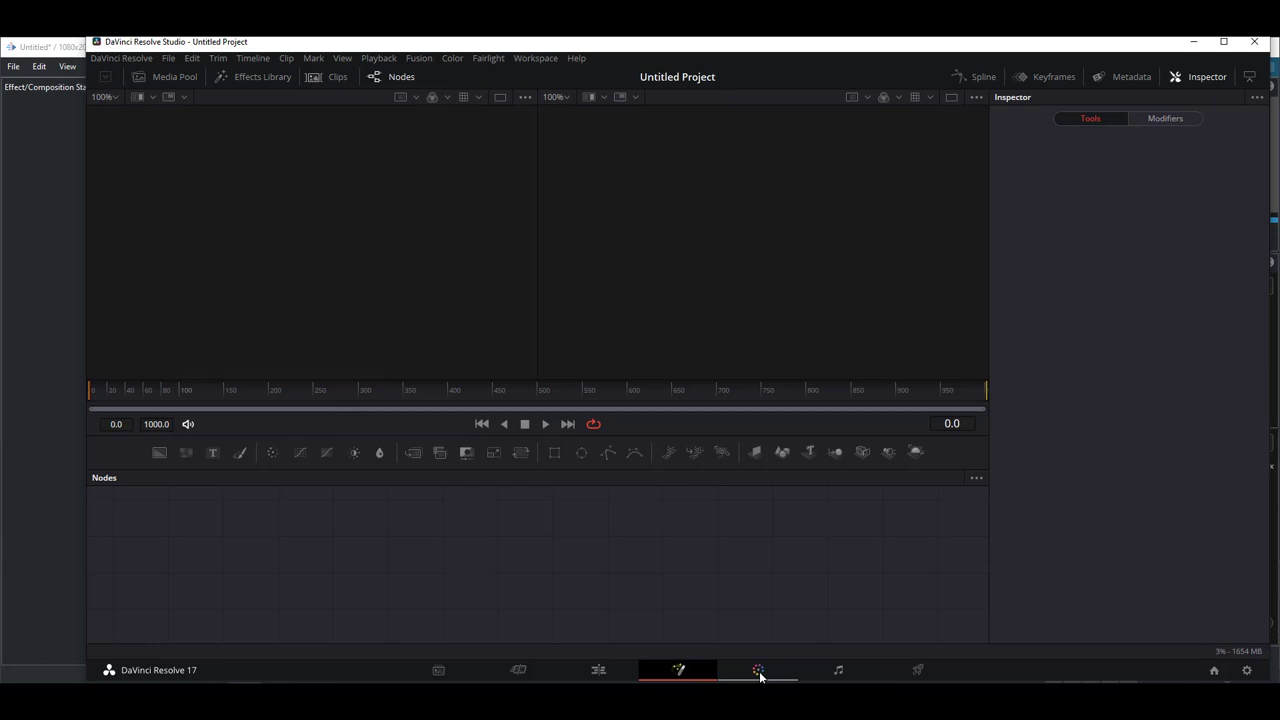
click(758, 675)
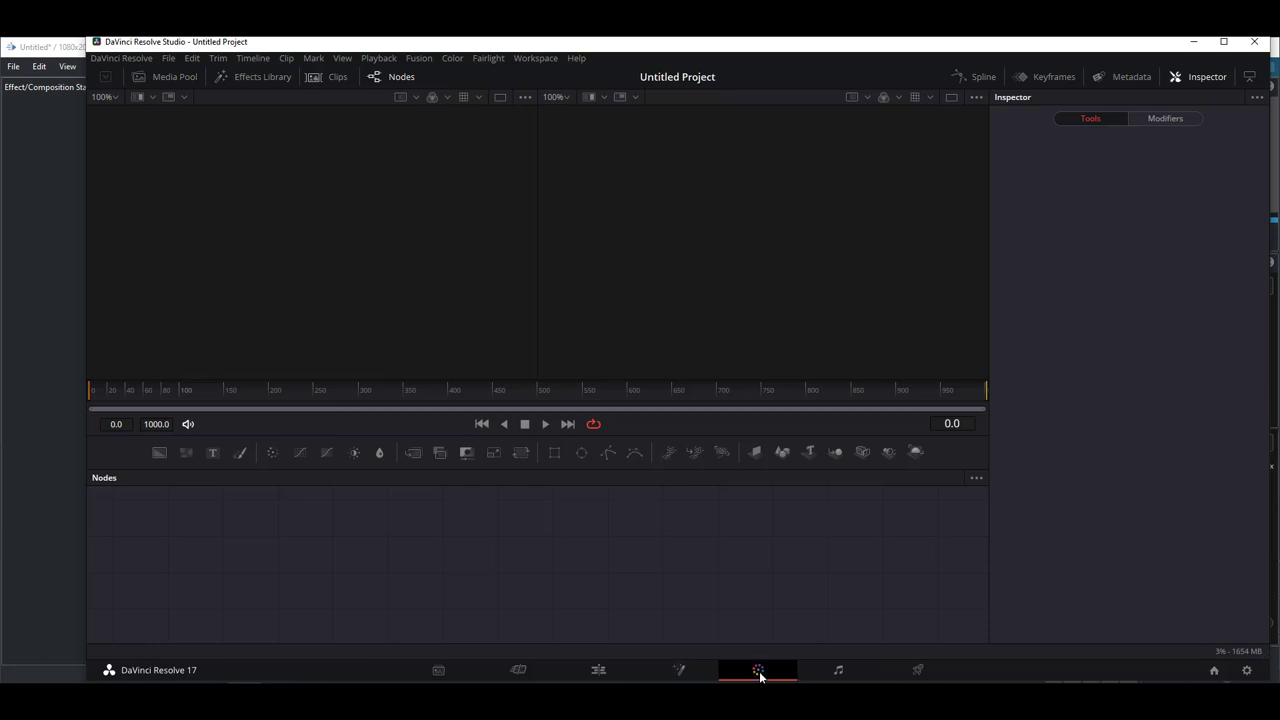
click(839, 676)
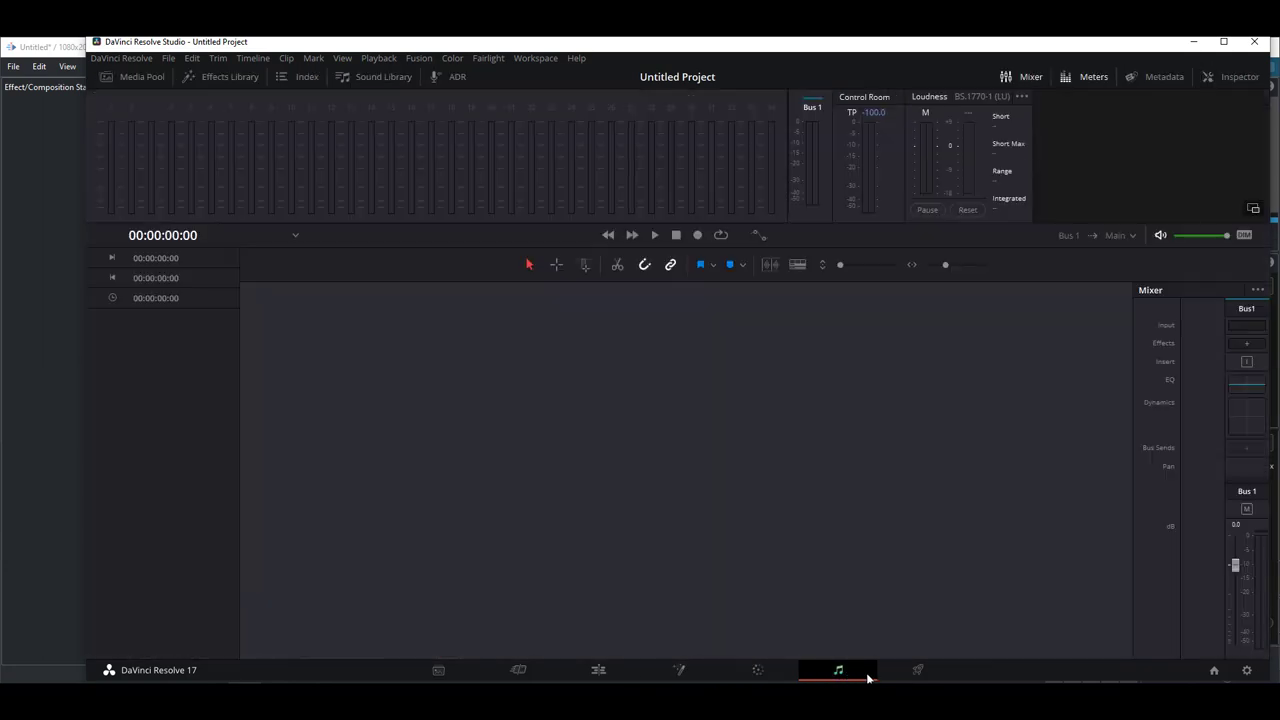
click(914, 673)
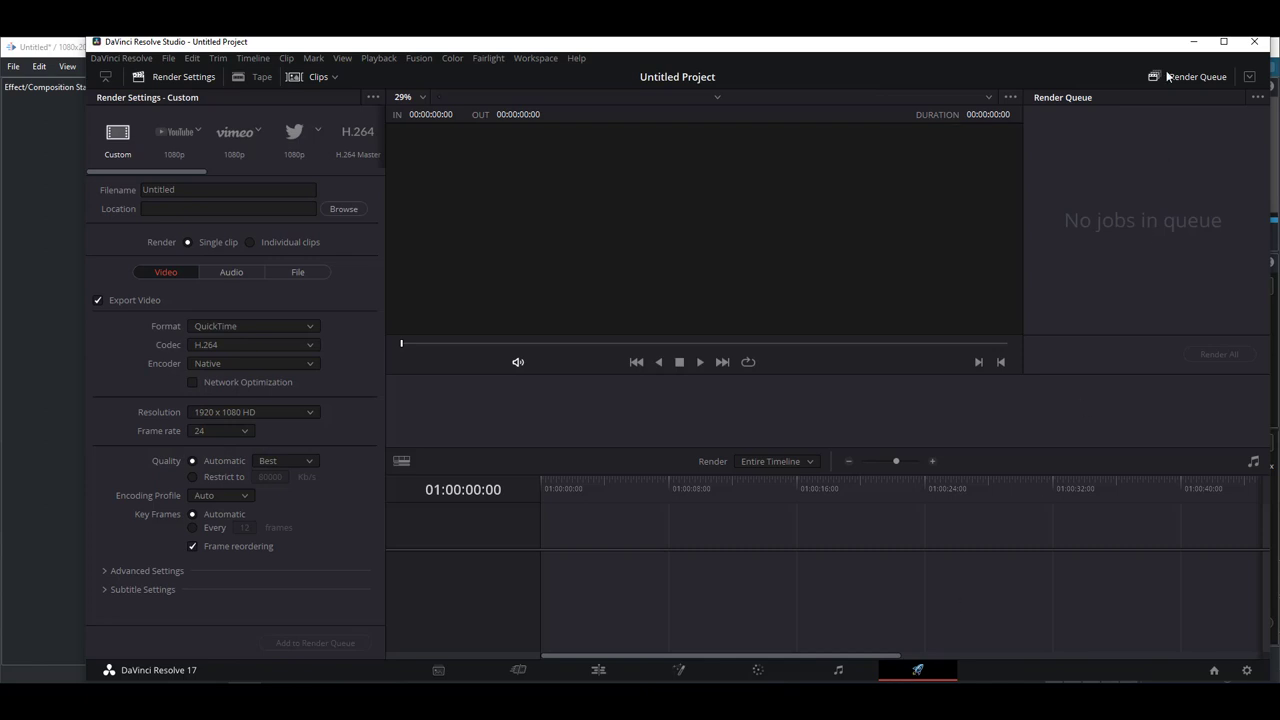
click(1193, 42)
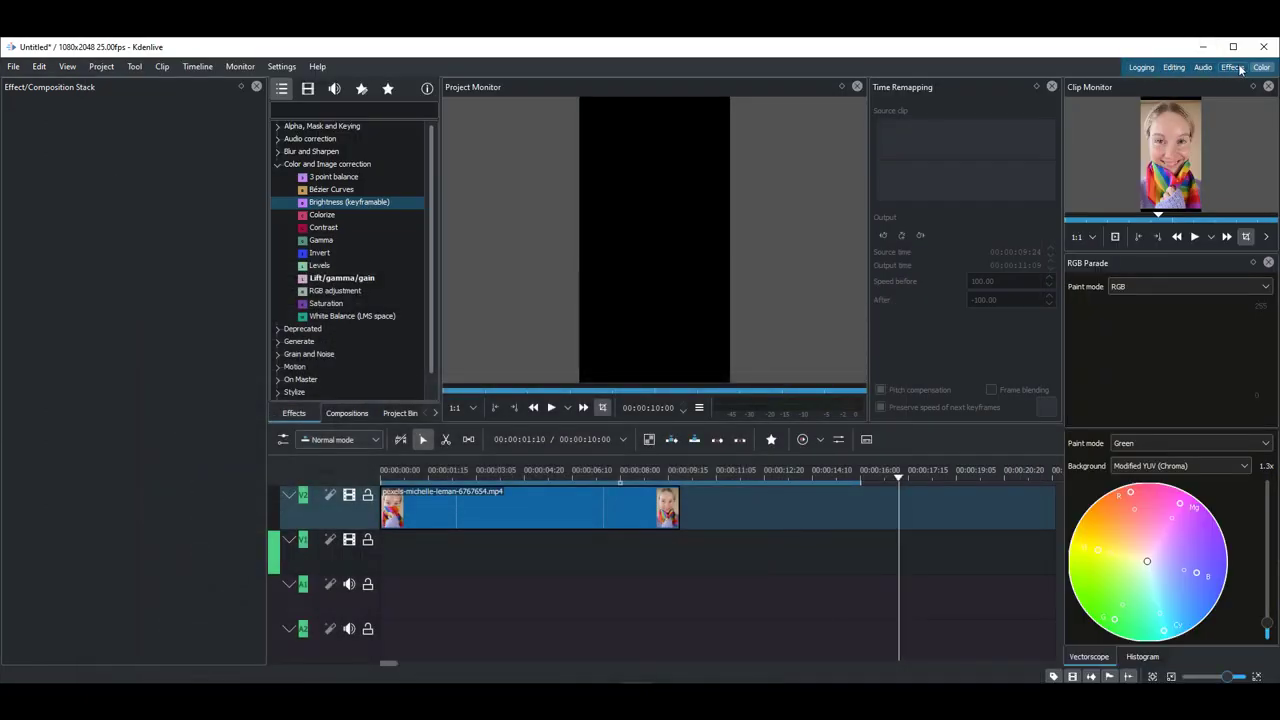
Select the pexels-michelle-leman clip, return to the Editing layout, and enable Time Remap on it.
click(523, 474)
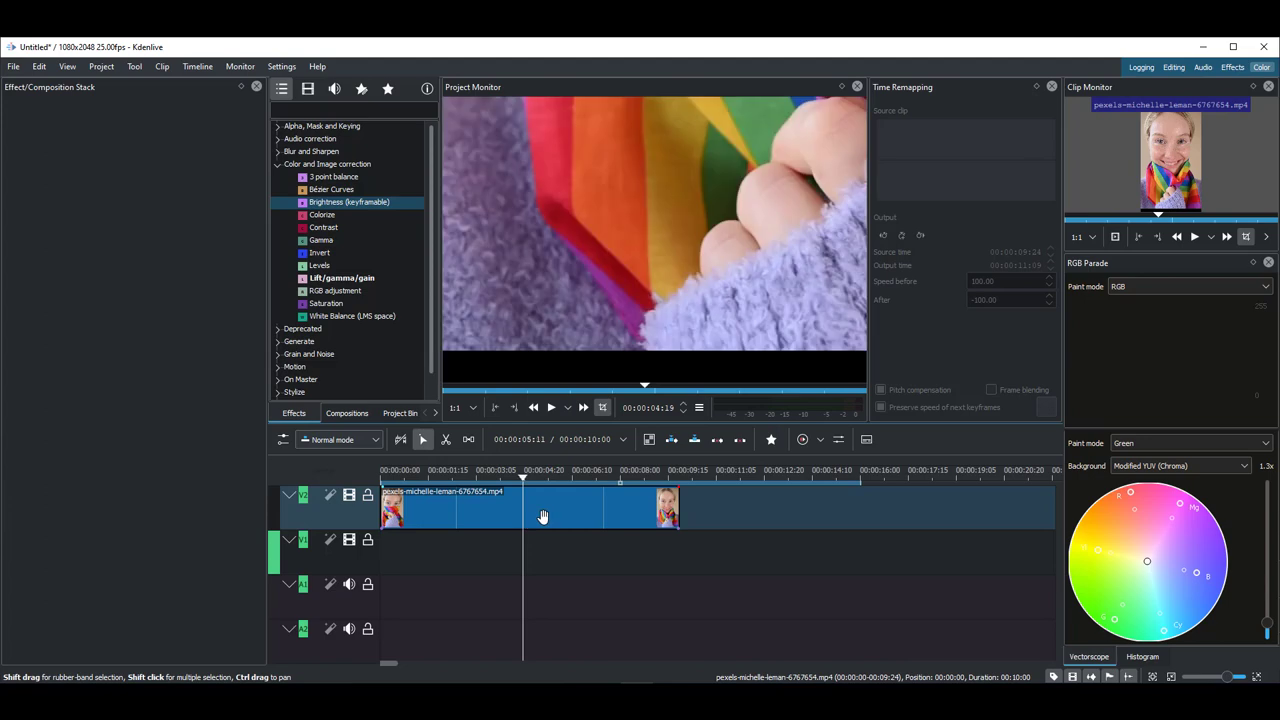
click(543, 514)
click(1174, 67)
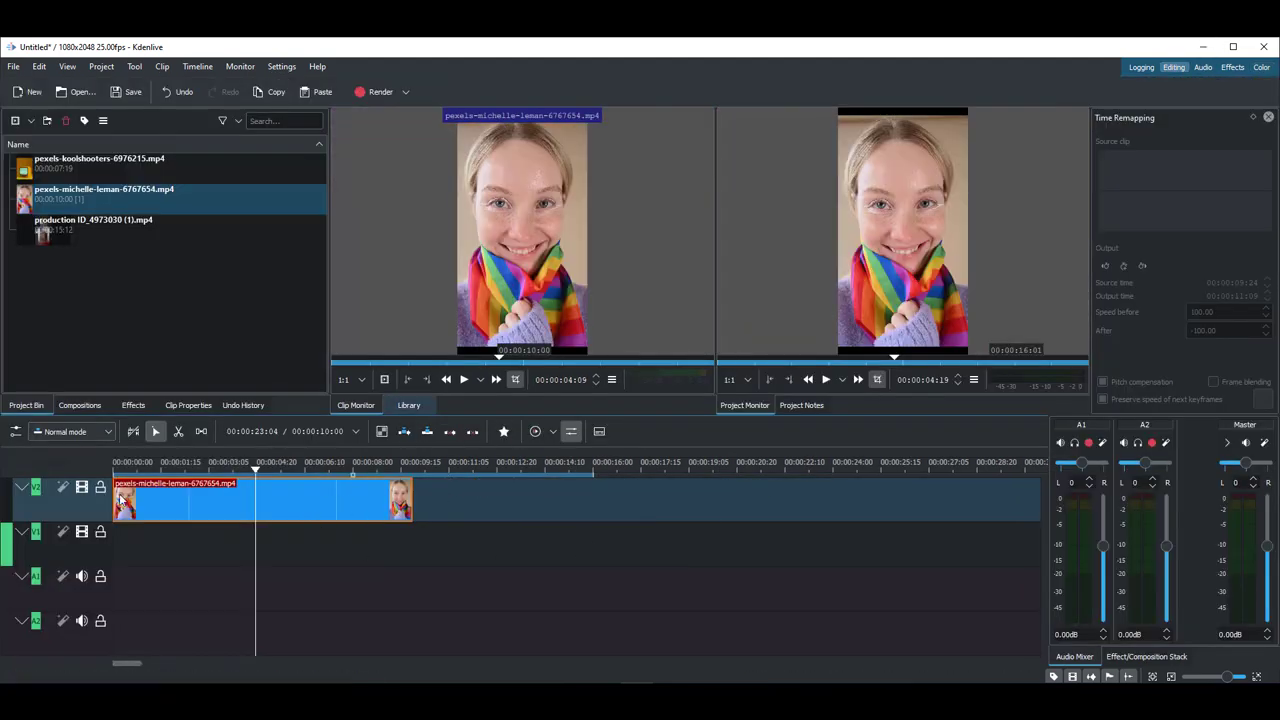
right_click(241, 502)
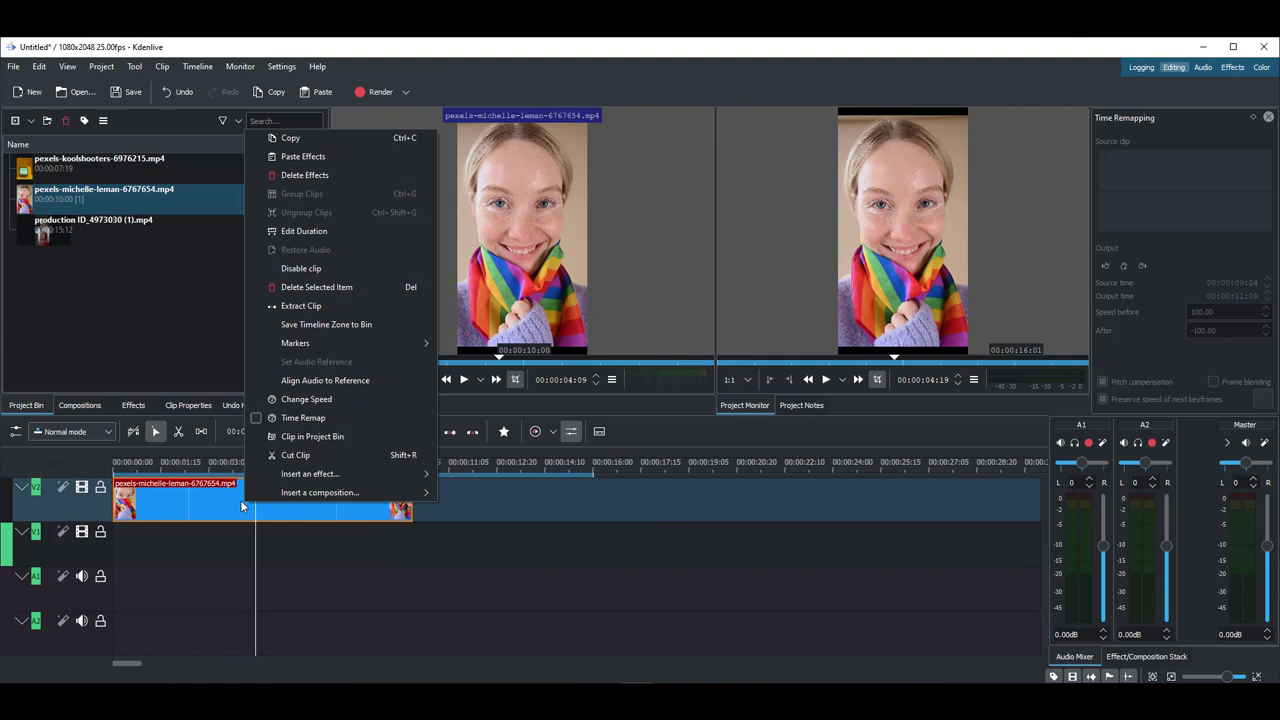
click(317, 418)
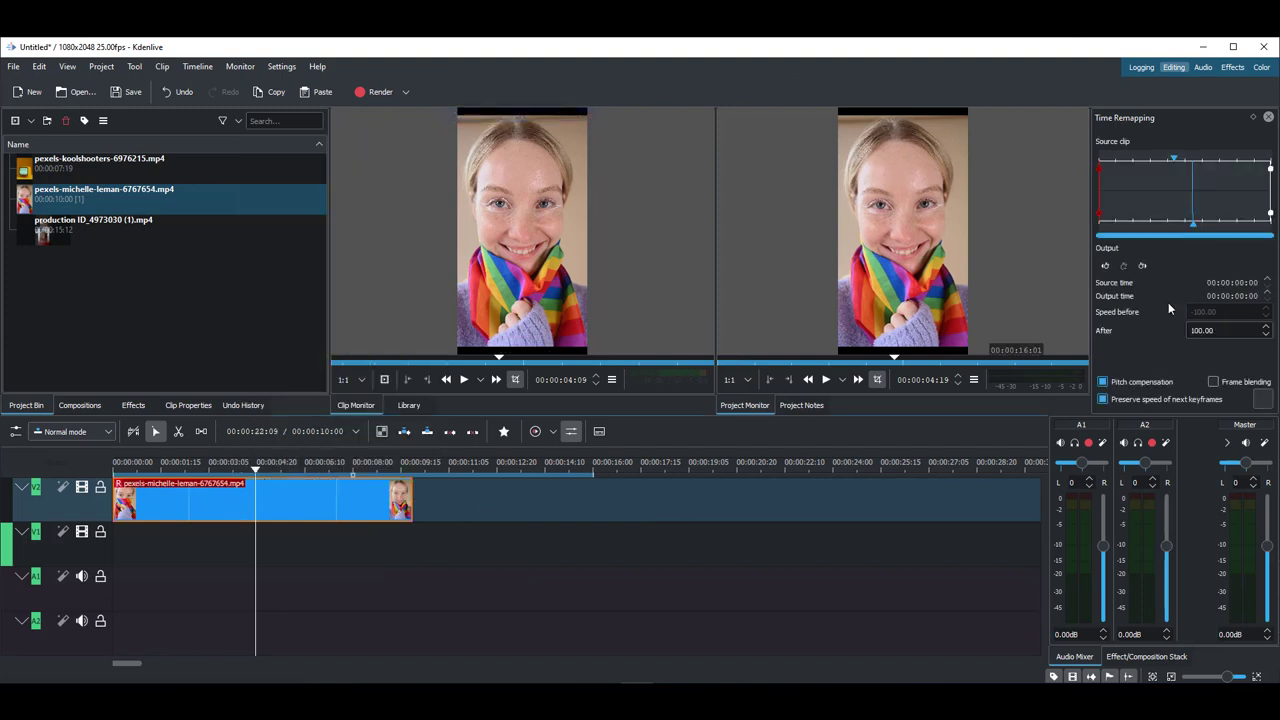
Add a time-remap keyframe at 00:00:01:14.
drag(204, 464, 140, 478)
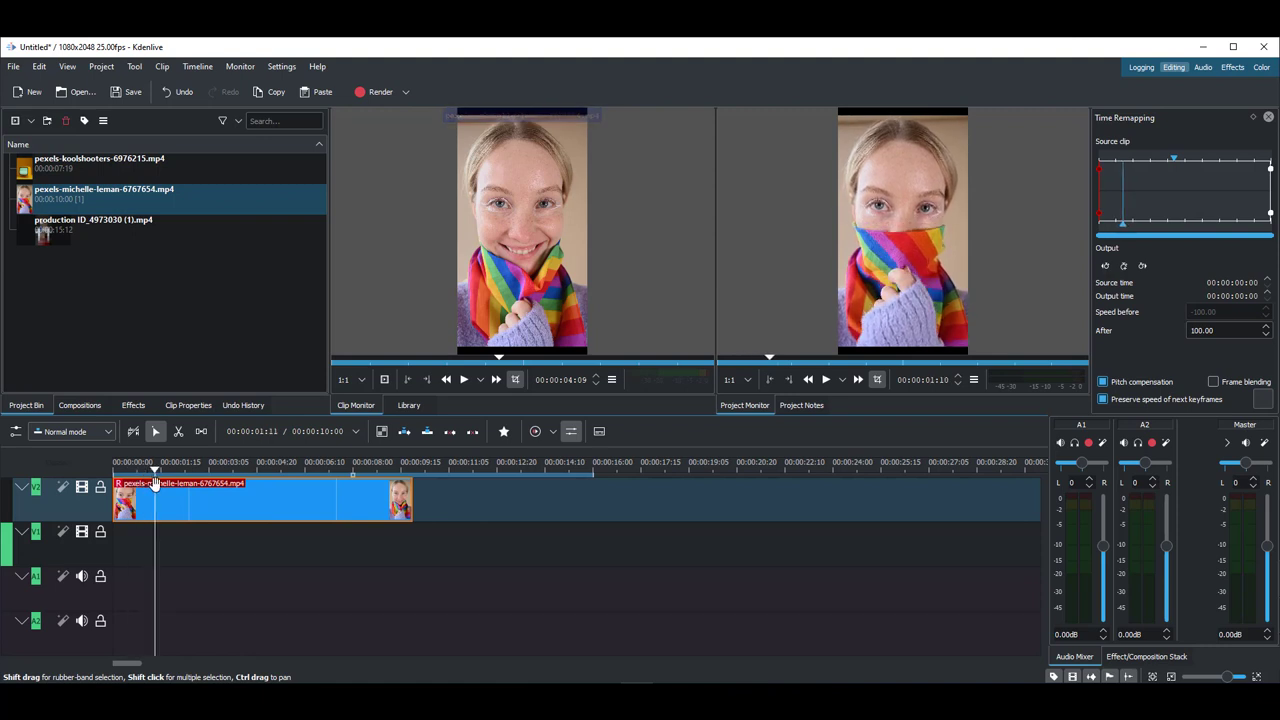
click(155, 485)
key(space)
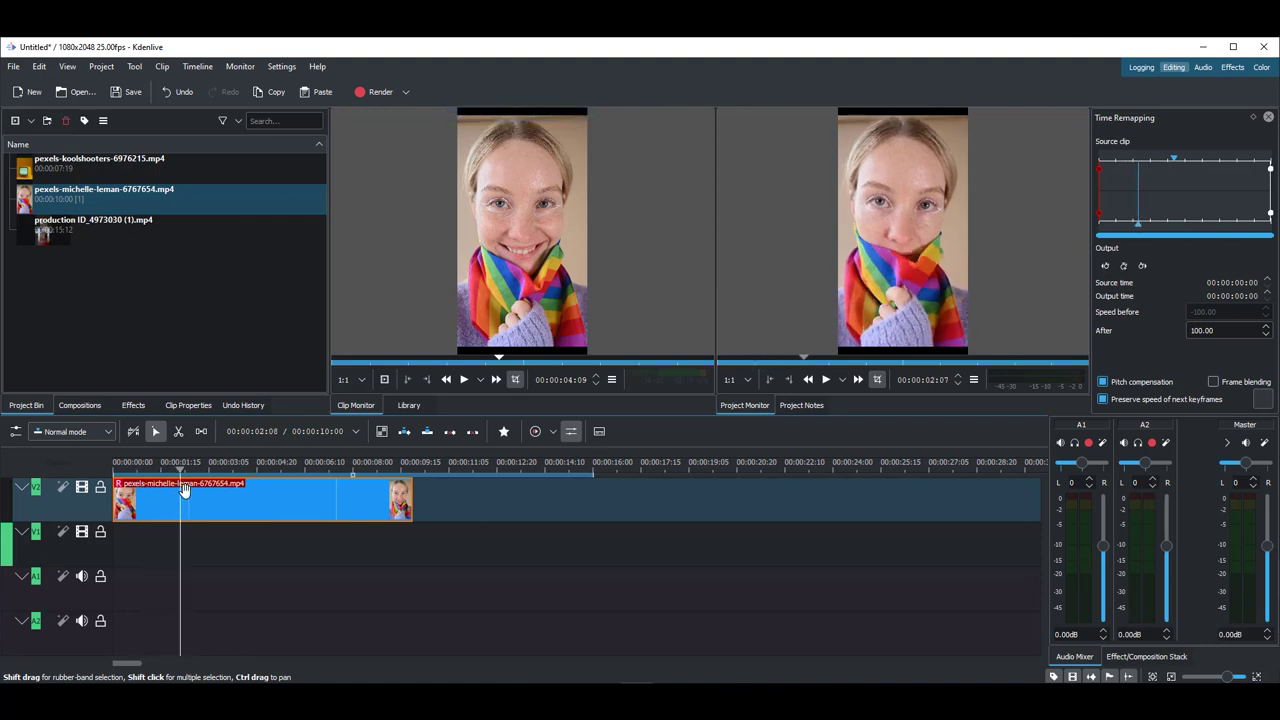
click(122, 483)
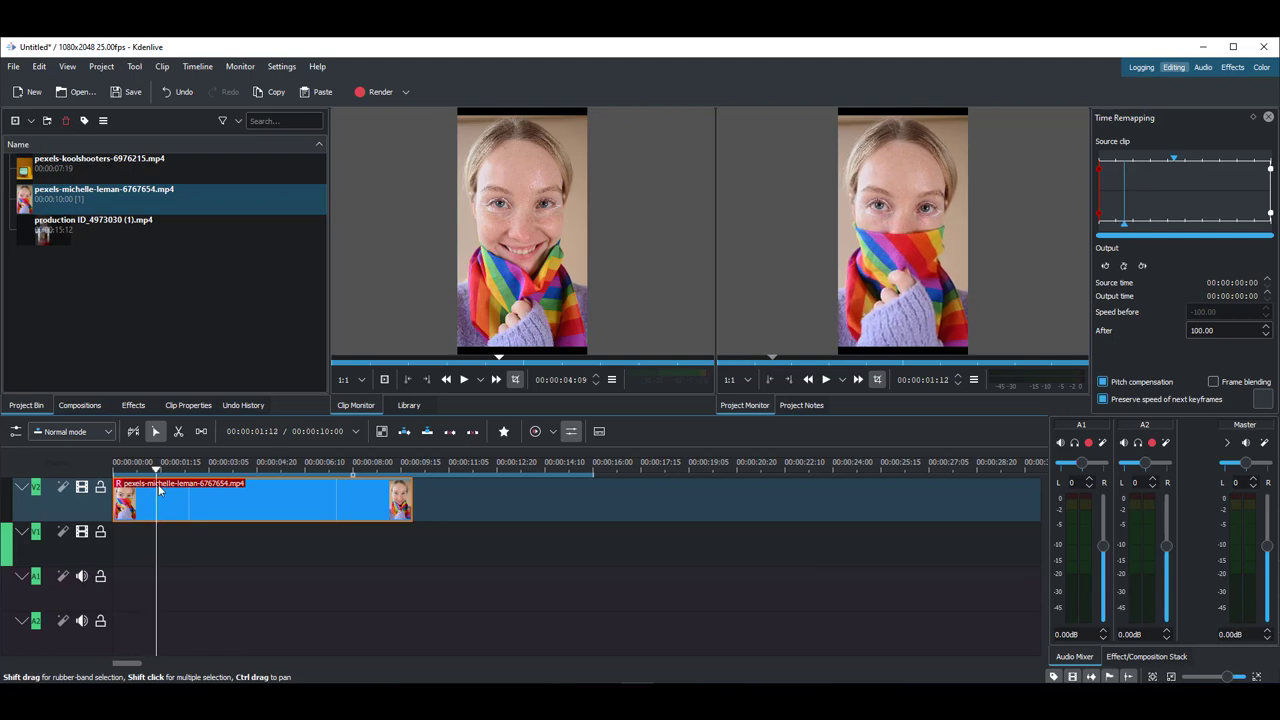
click(917, 287)
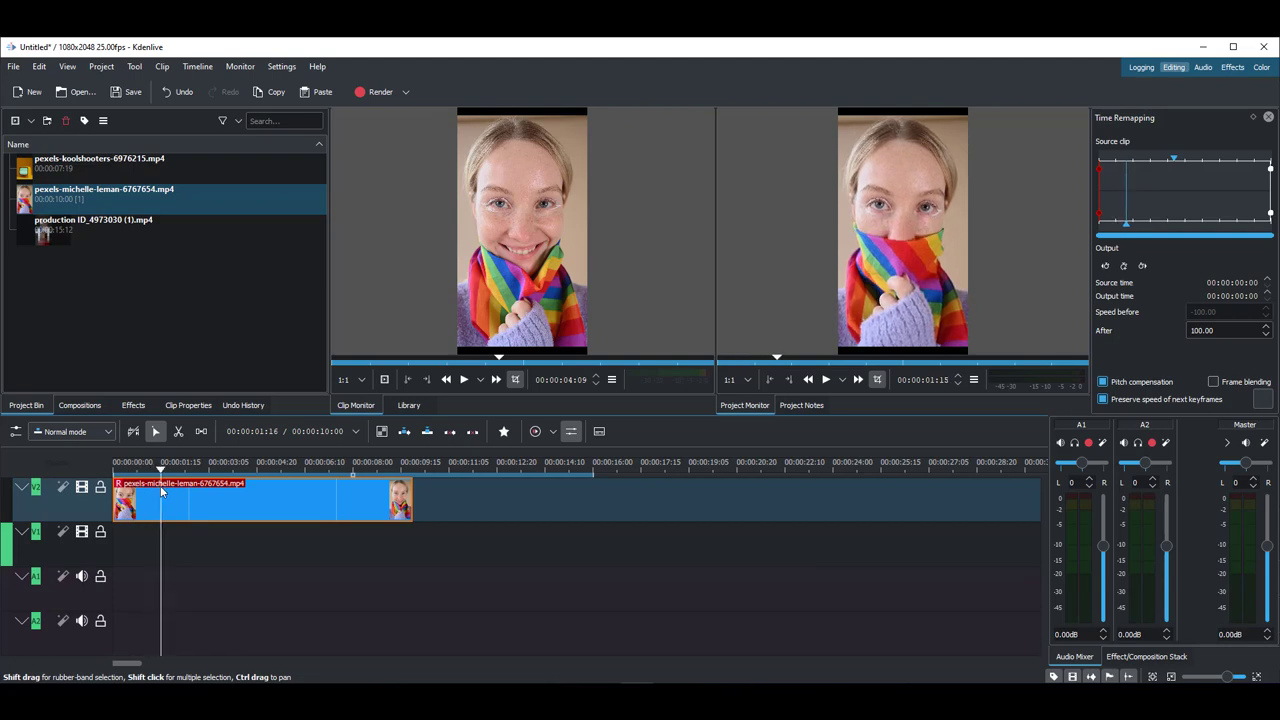
click(1124, 267)
key(space)
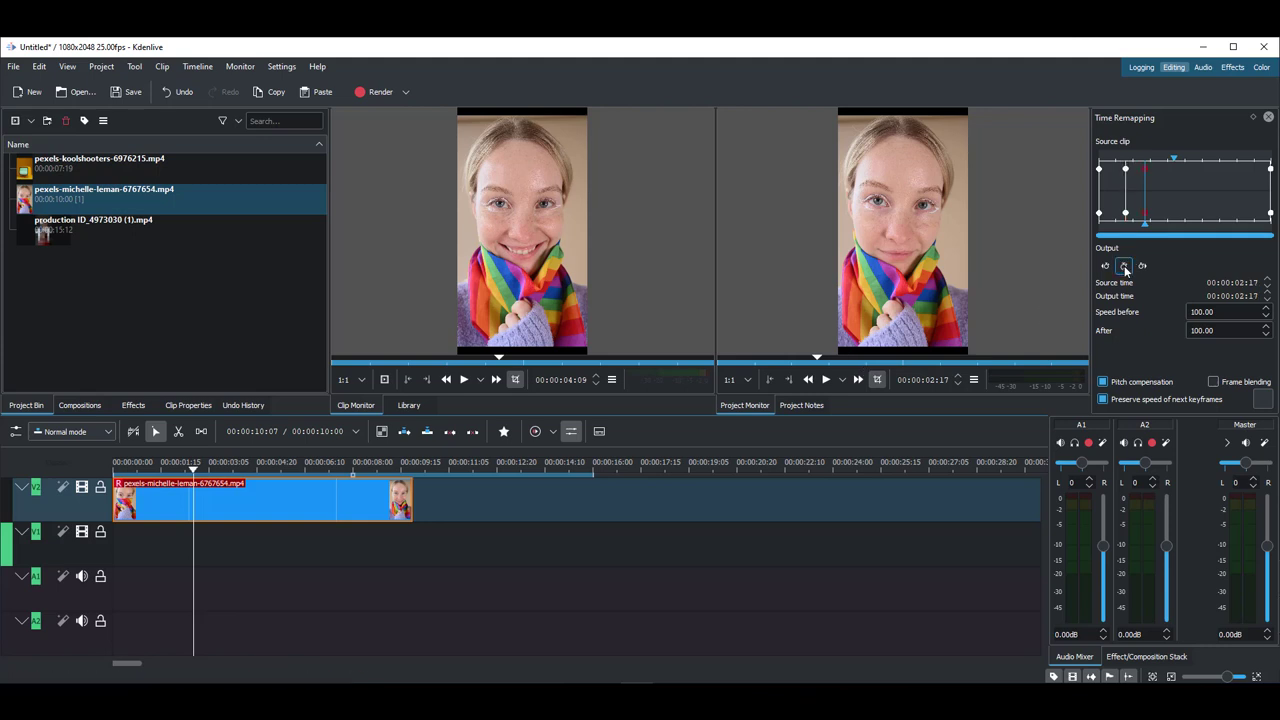
Add a second keyframe at 00:00:06:02, then select the 00:00:01:14 keyframe.
drag(193, 470, 295, 478)
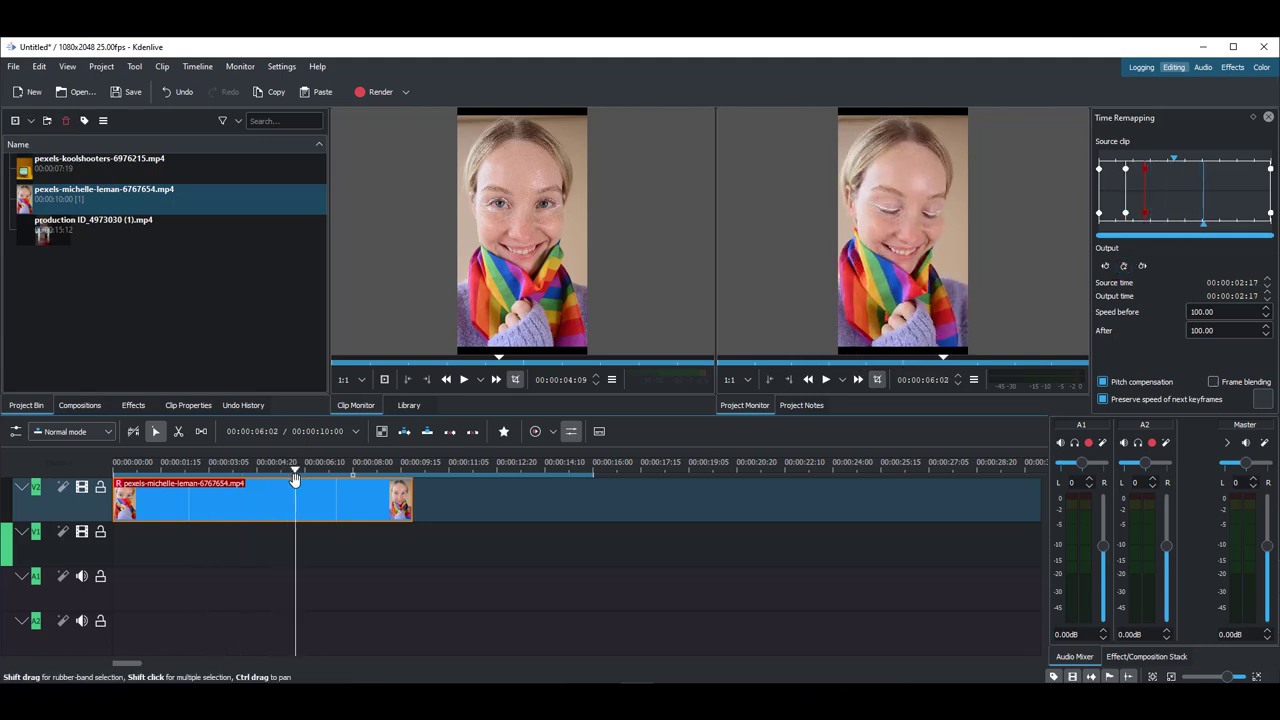
click(1122, 267)
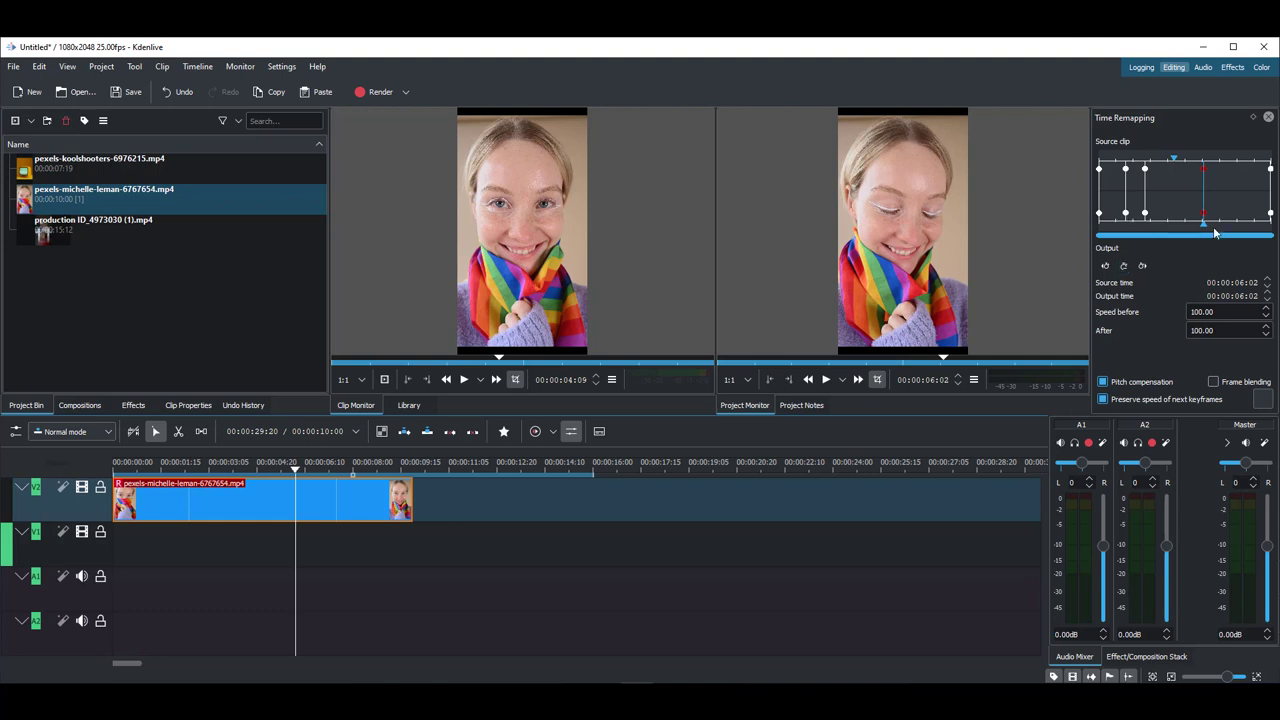
mouse_move(1213, 228)
mouse_down()
mouse_move(1102, 232)
mouse_move(1134, 230)
mouse_move(1126, 214)
mouse_up()
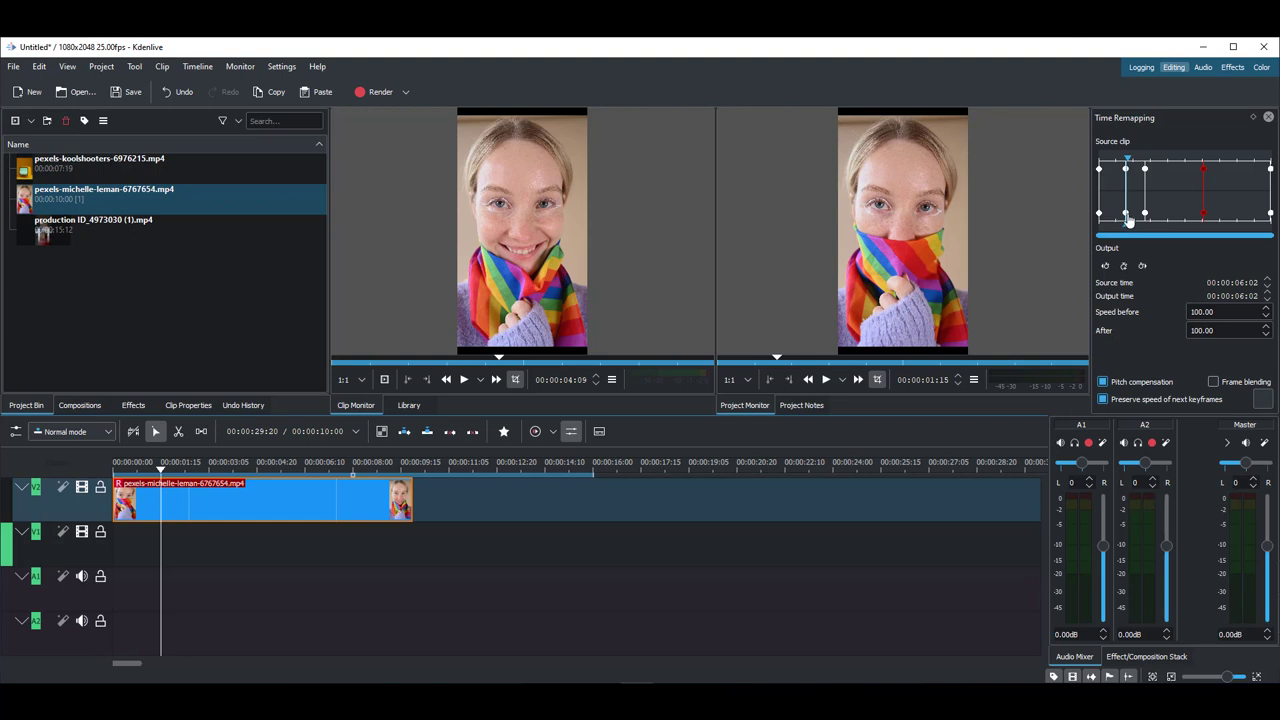
click(1127, 216)
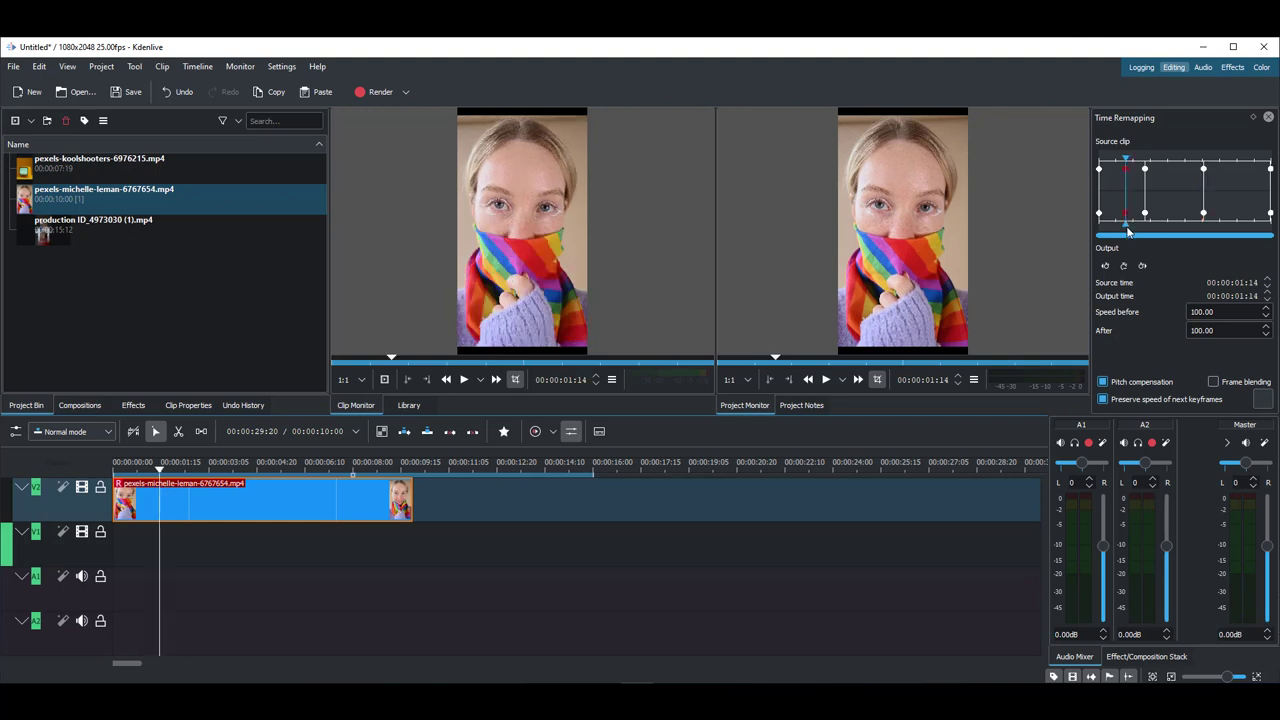
mouse_move(1127, 230)
mouse_down()
mouse_move(1138, 230)
mouse_move(1127, 232)
mouse_up()
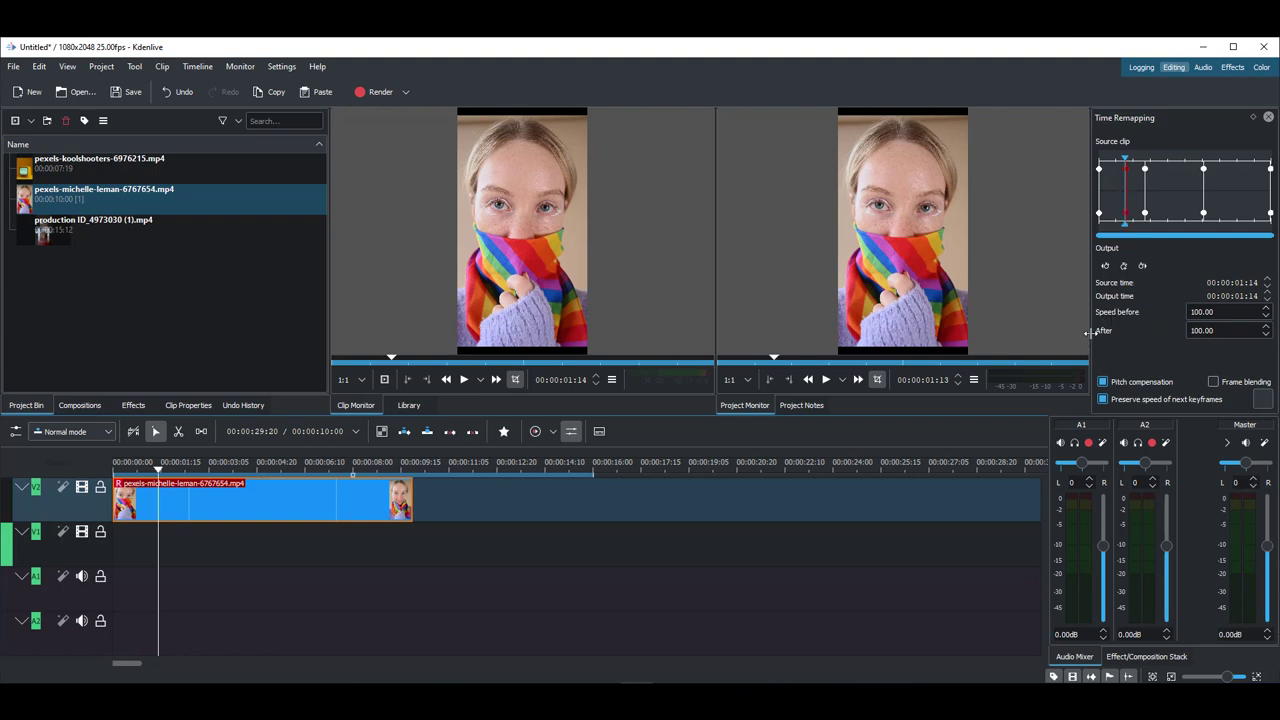
Set the speed after the 00:00:01:14 keyframe to 50.
key(Tab)
text(50)
key(Return)
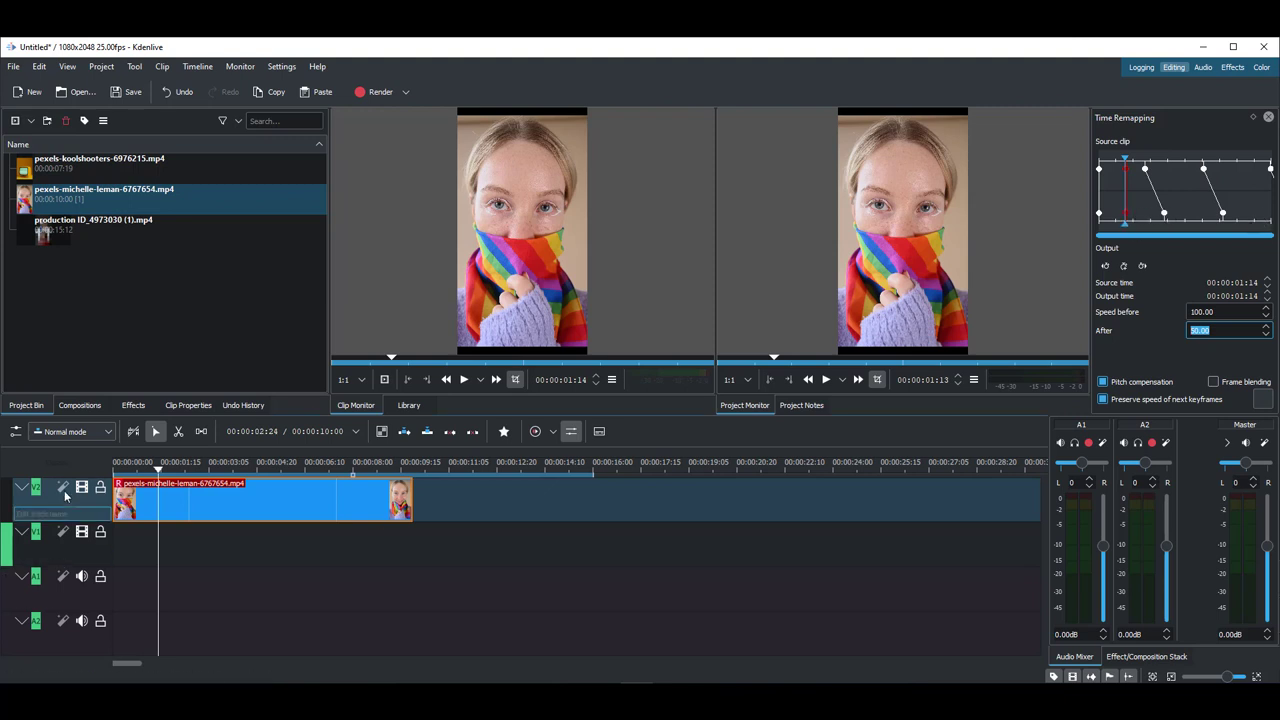
Play the slowed timeline clip from the start and compare it with the original source clip.
click(118, 467)
key(space)
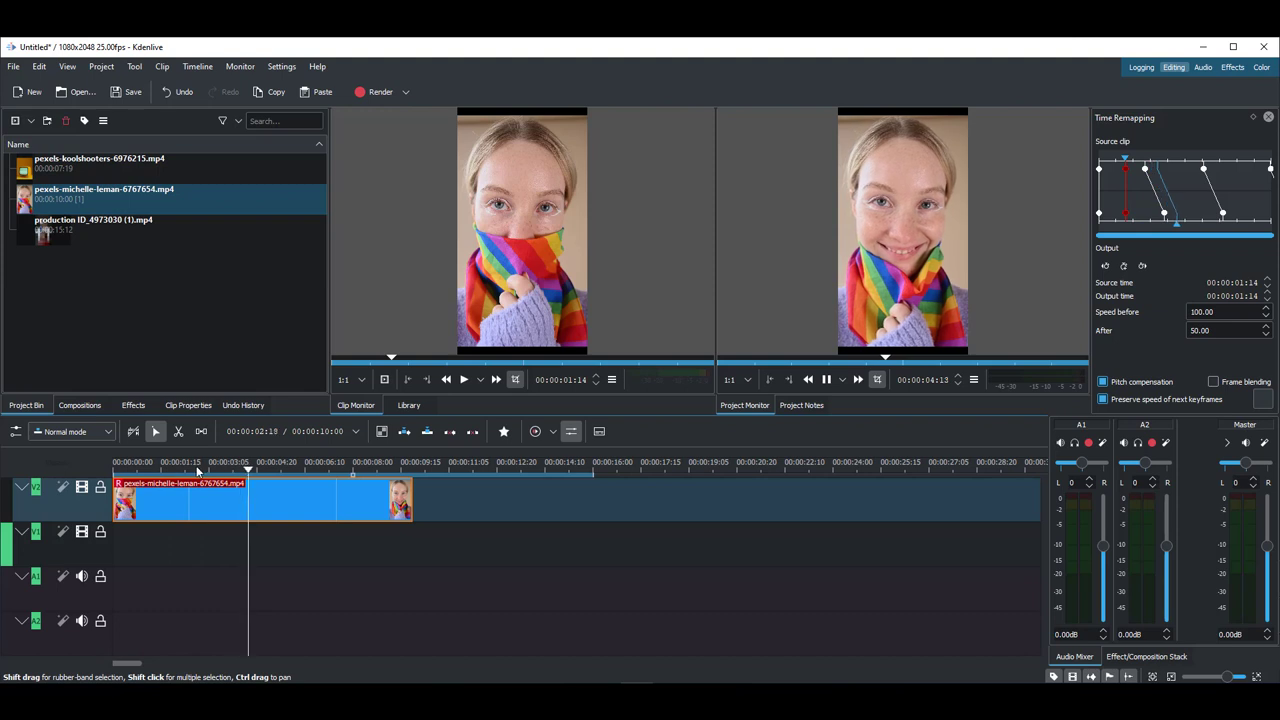
click(116, 467)
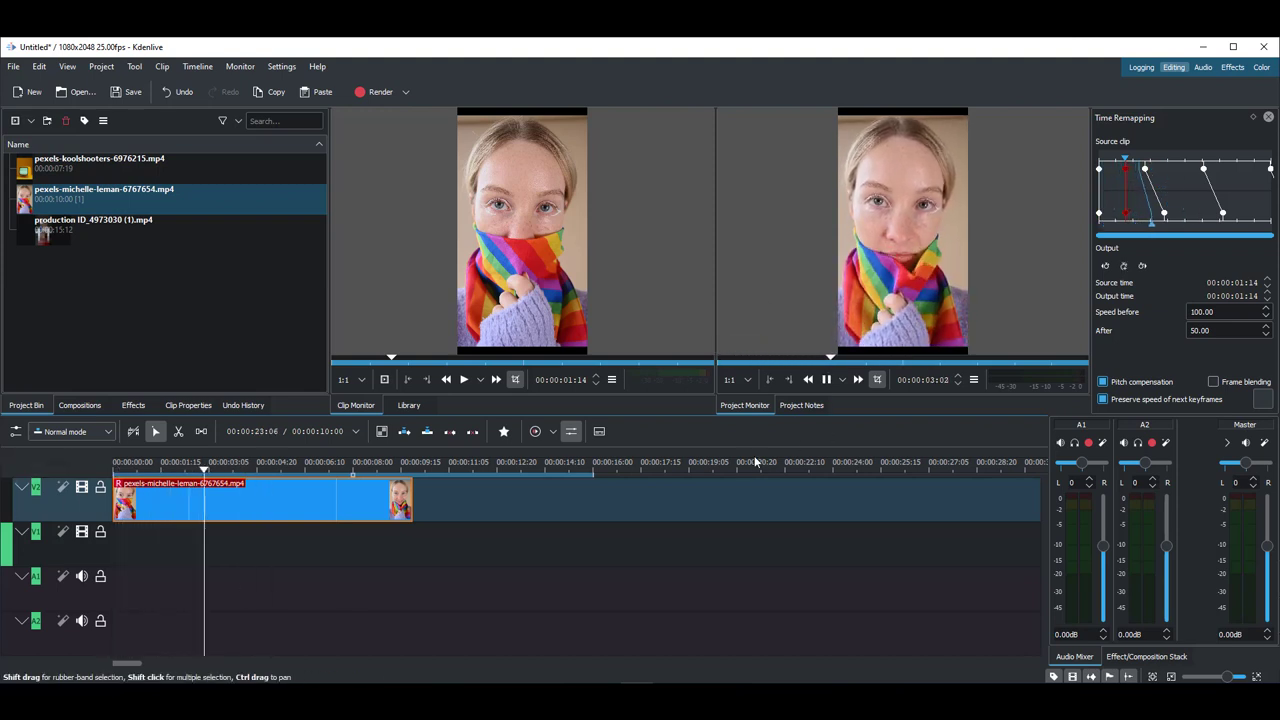
click(344, 358)
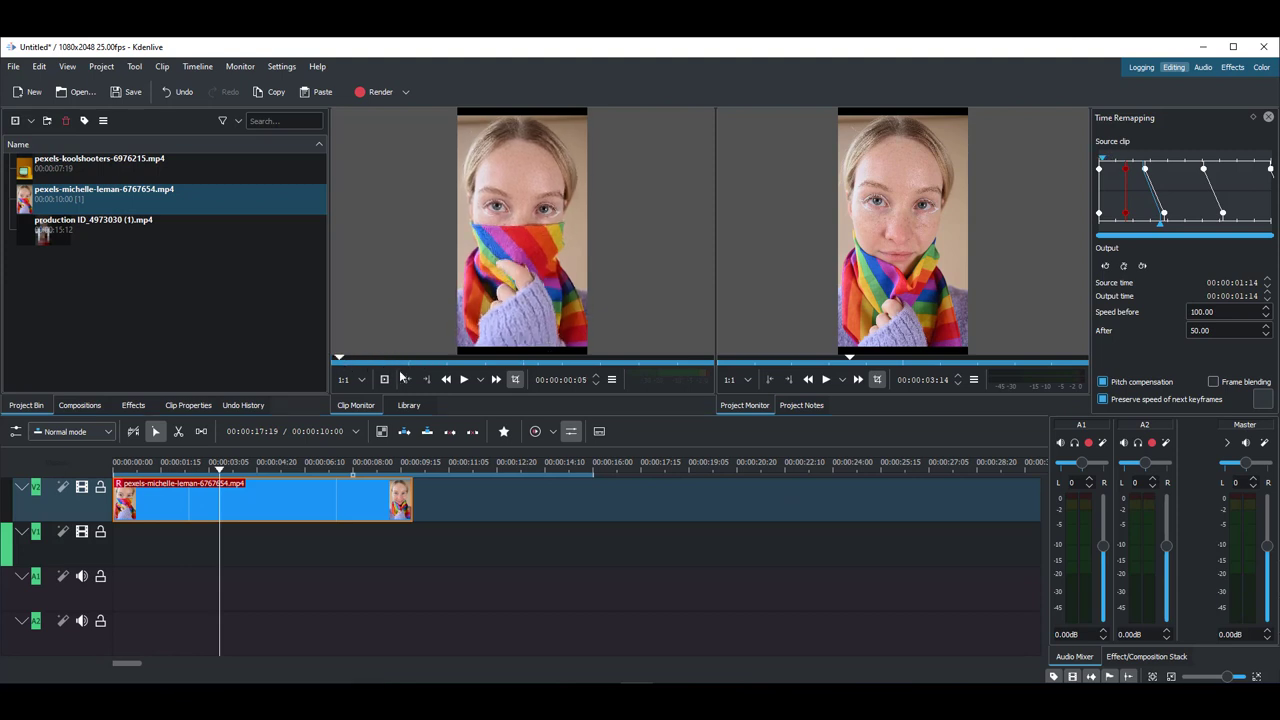
click(464, 379)
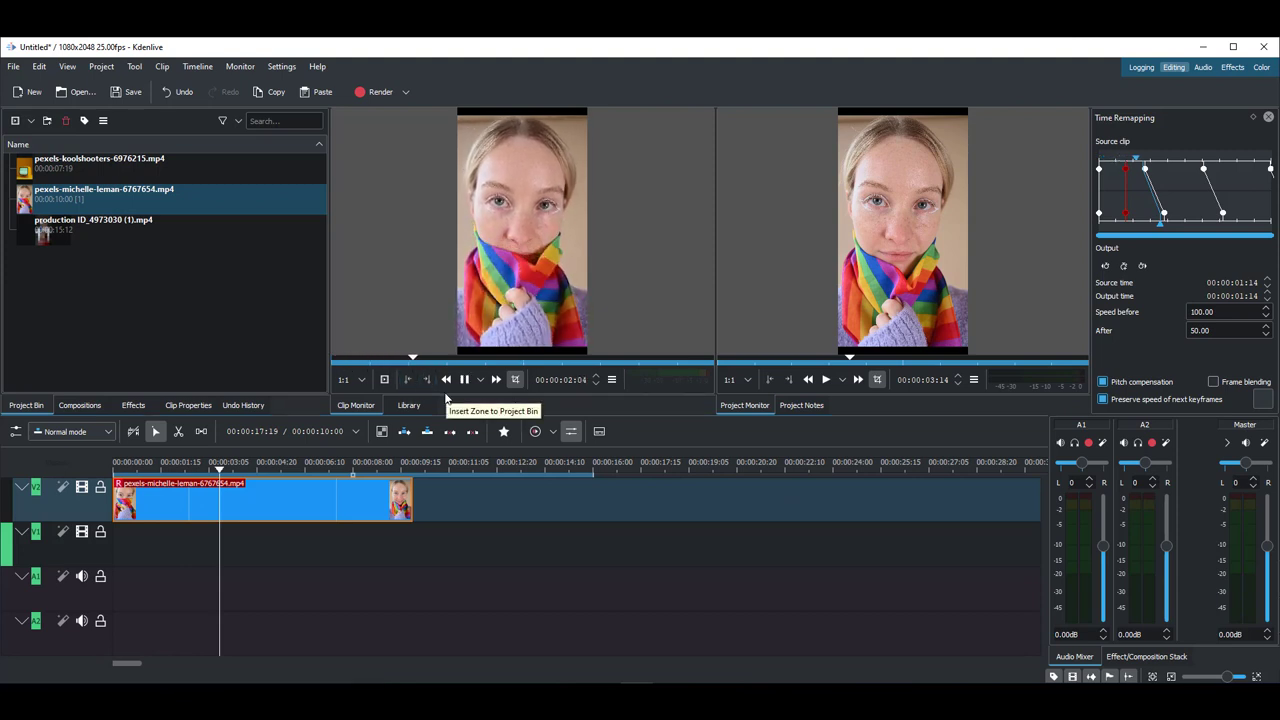
Set the speed after the first remap keyframe to 20%, then preview the slowed clip from the start.
key(space)
key(Home)
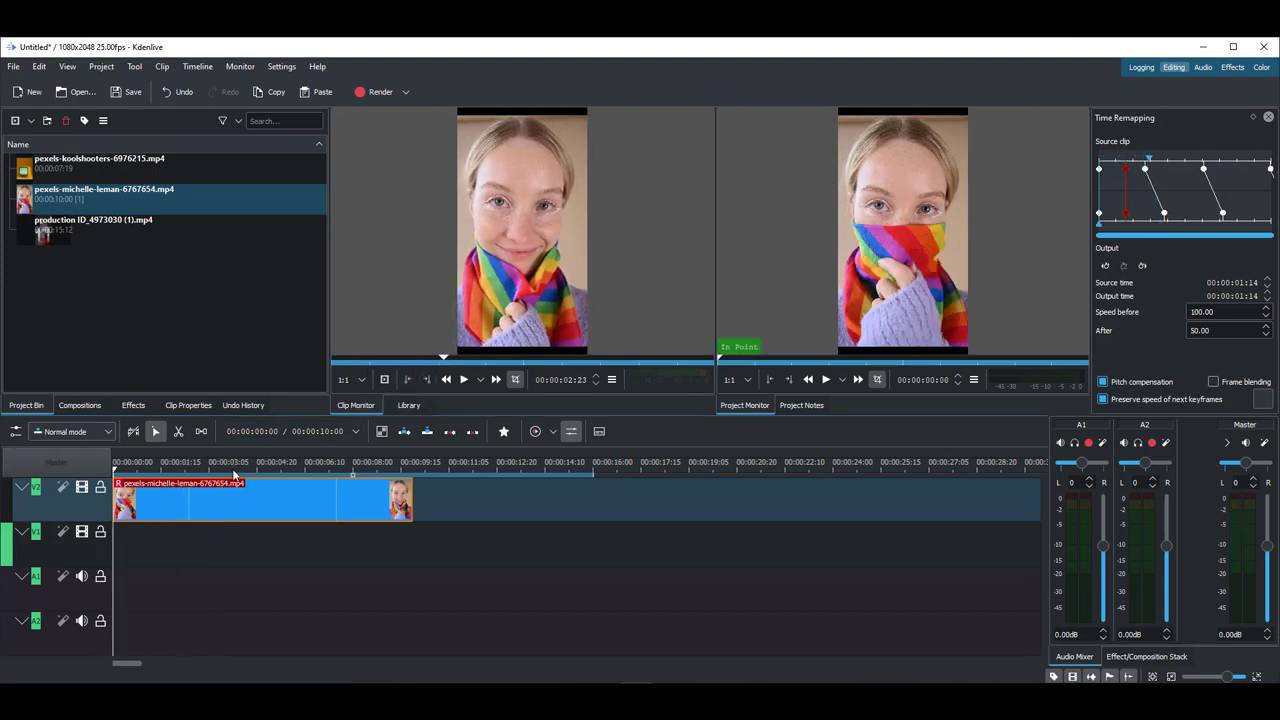
key(Tab)
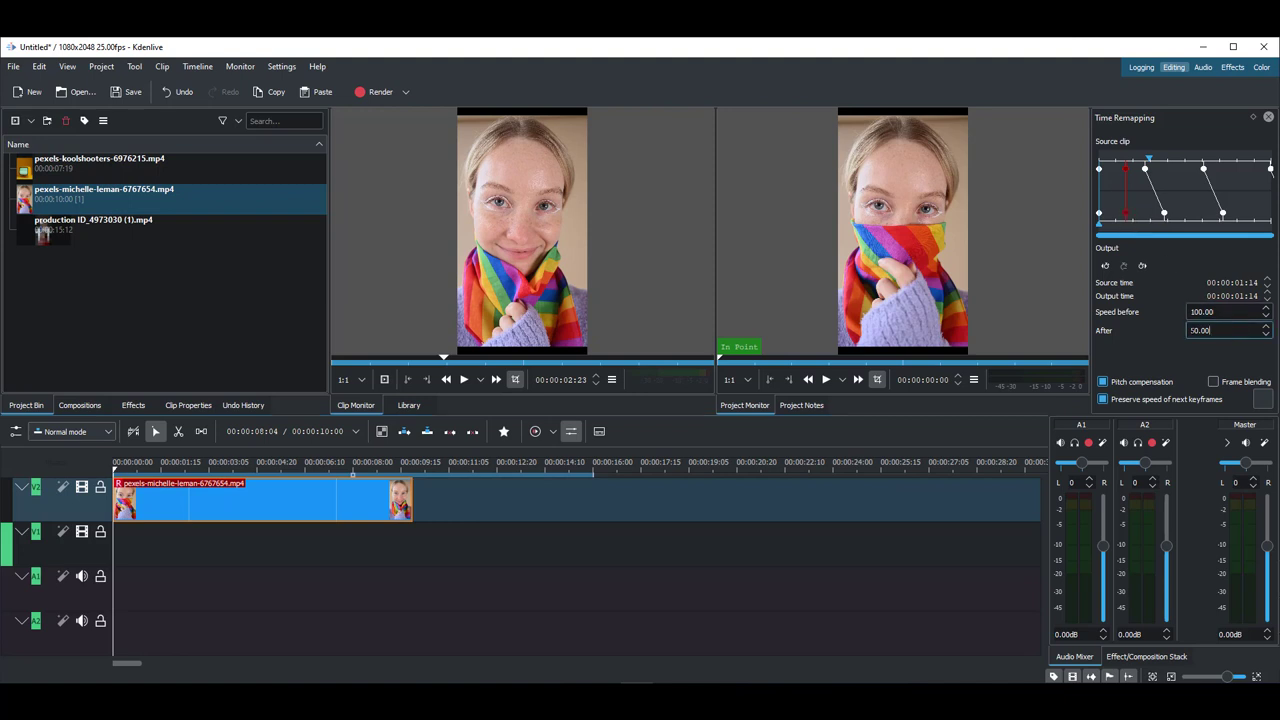
text(20)
key(Return)
click(828, 381)
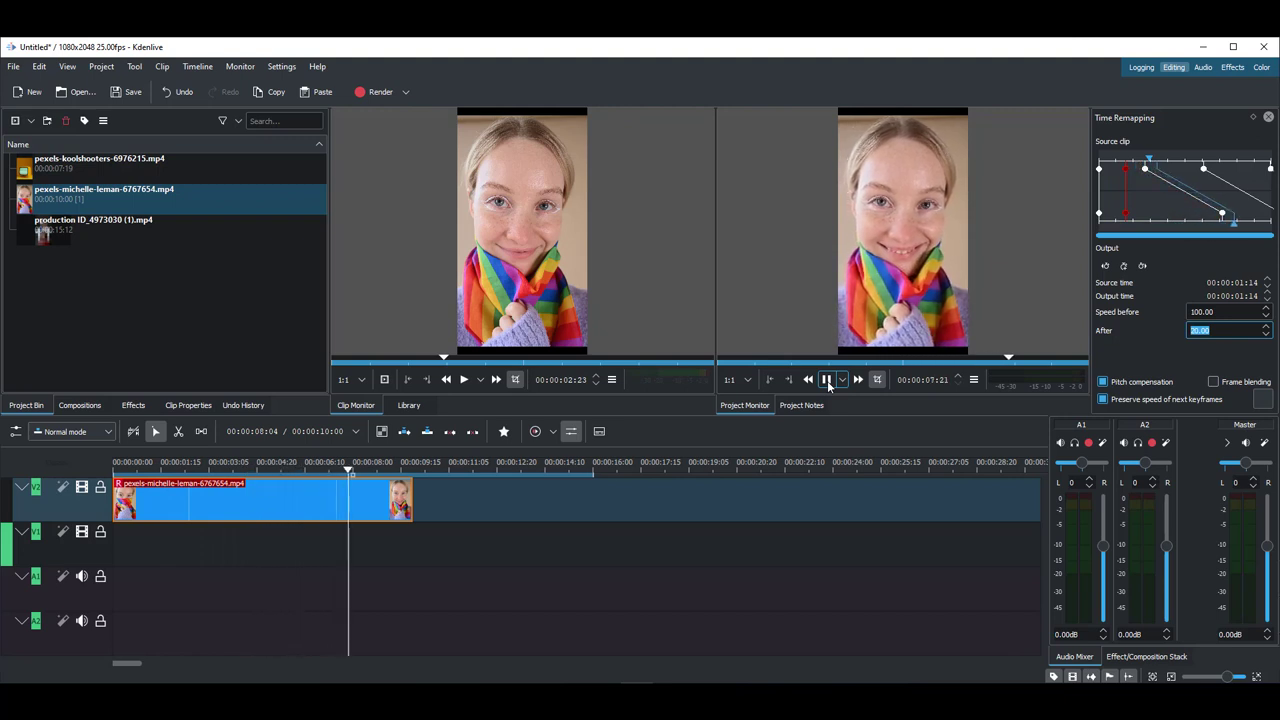
click(828, 384)
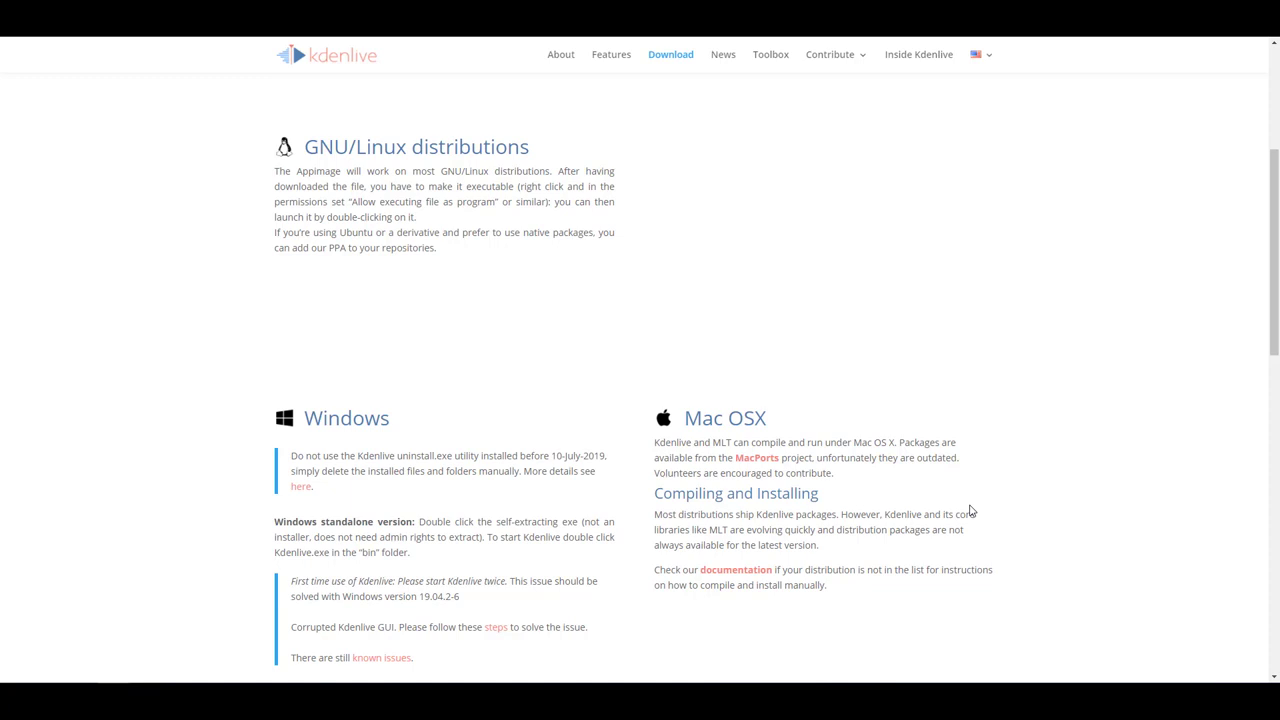
Scroll through the Kdenlive website pages, ending on the home page's Latest News posts.
scroll(594, 503, up, 3)
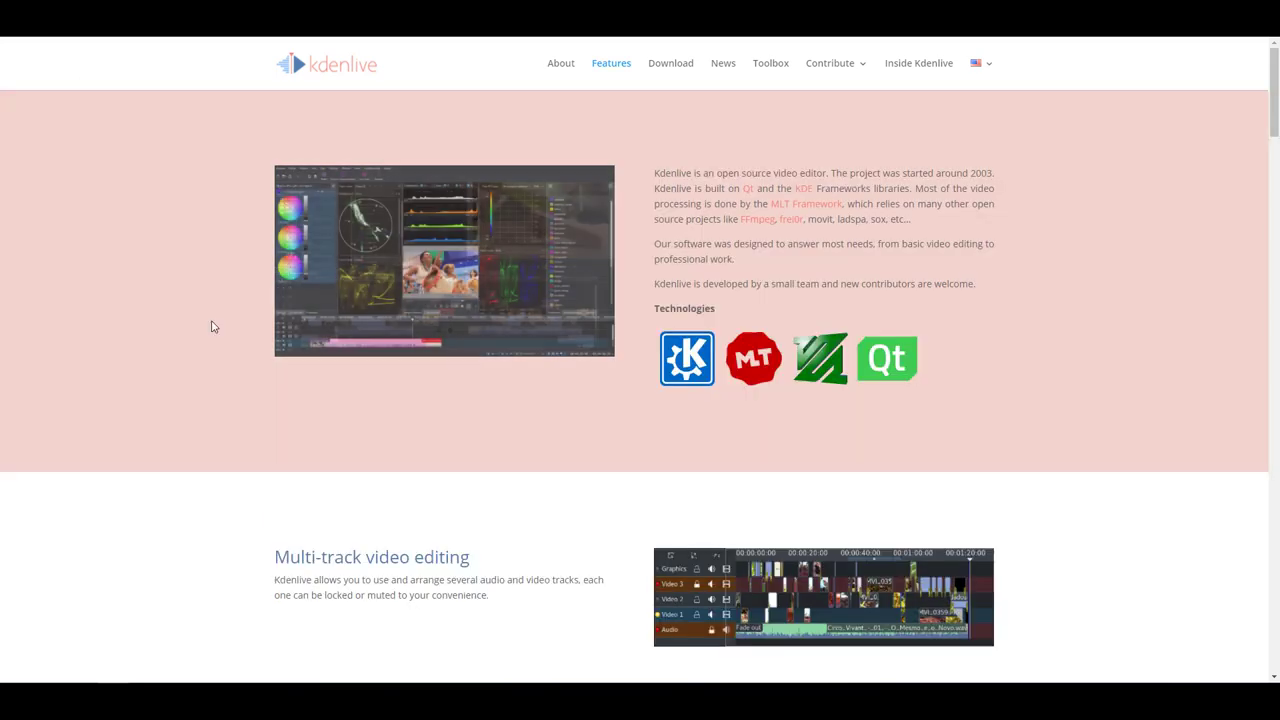
scroll(212, 326, down, 3)
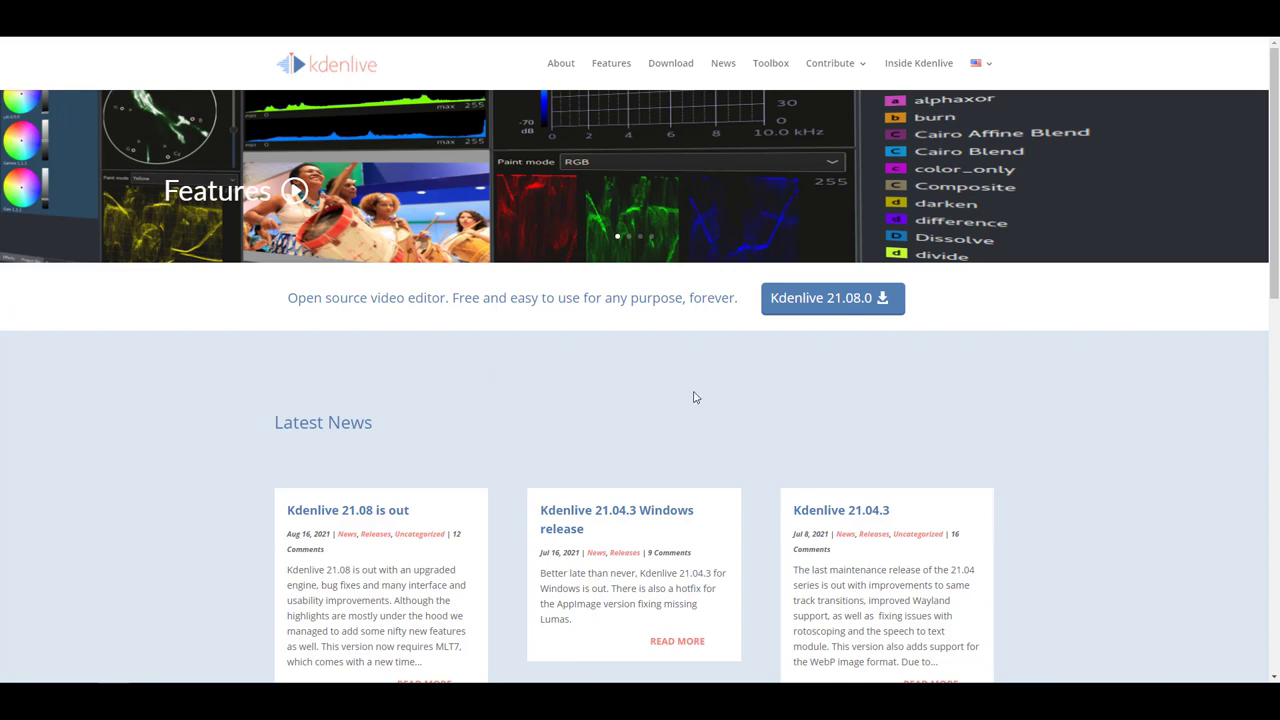
Go to the Kdenlive Features page and read down to the Titler and effects sections.
scroll(696, 395, down, 6)
scroll(699, 393, up, 4)
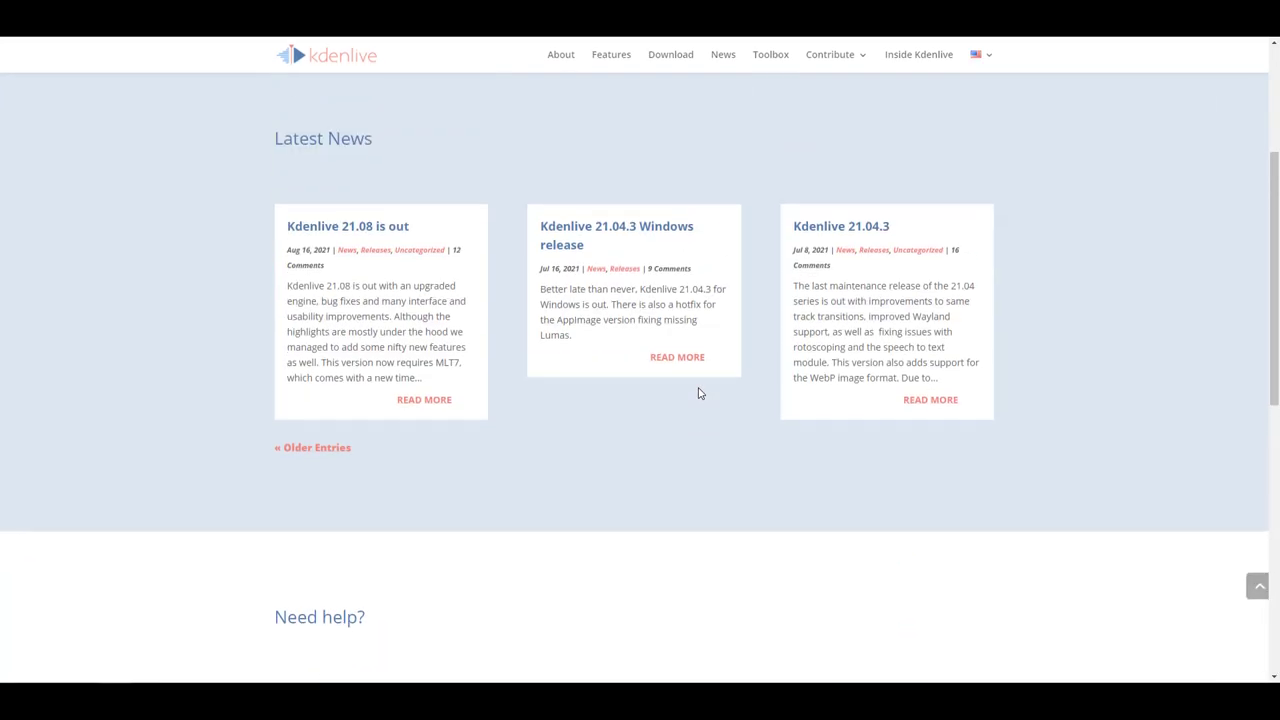
scroll(698, 393, up, 3)
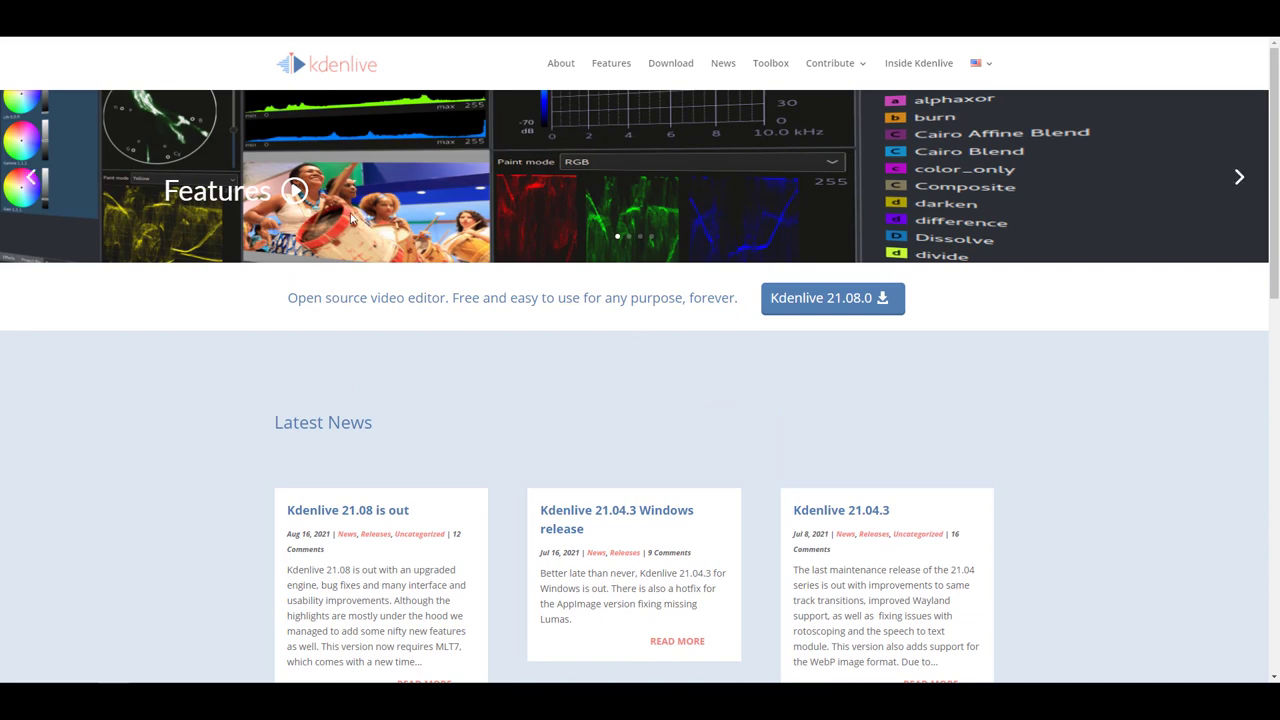
click(255, 190)
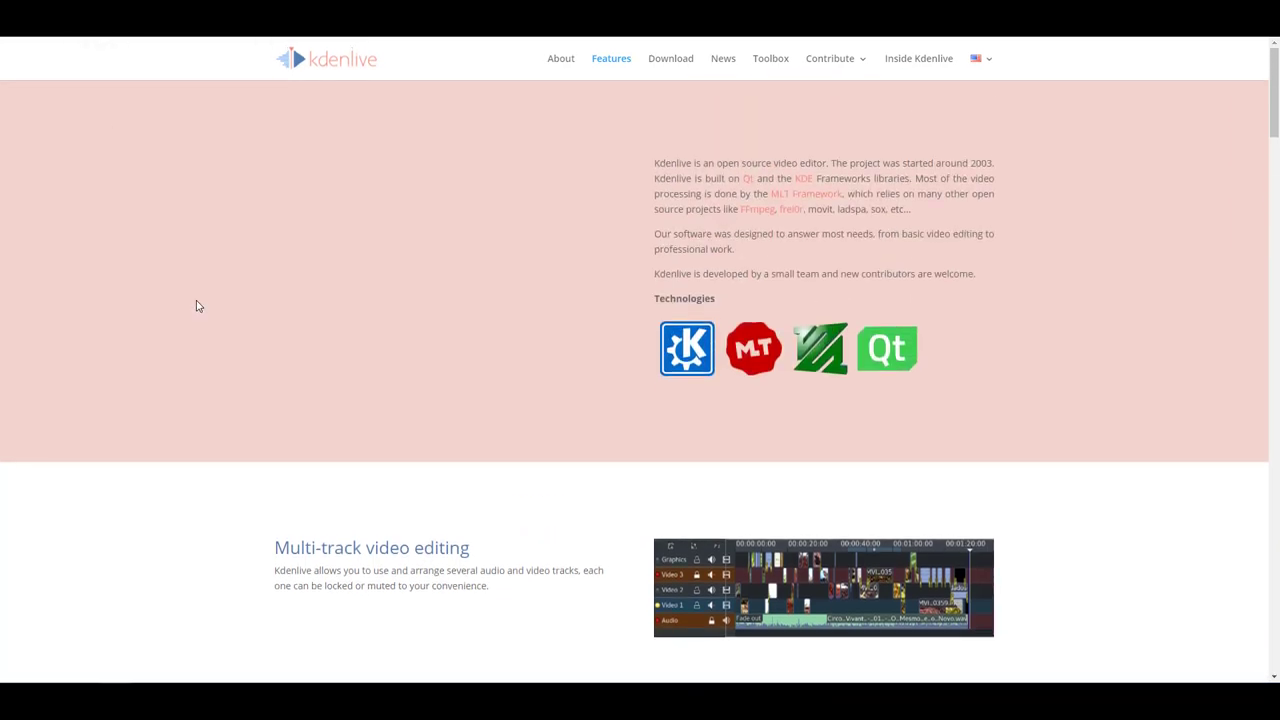
scroll(210, 307, down, 7)
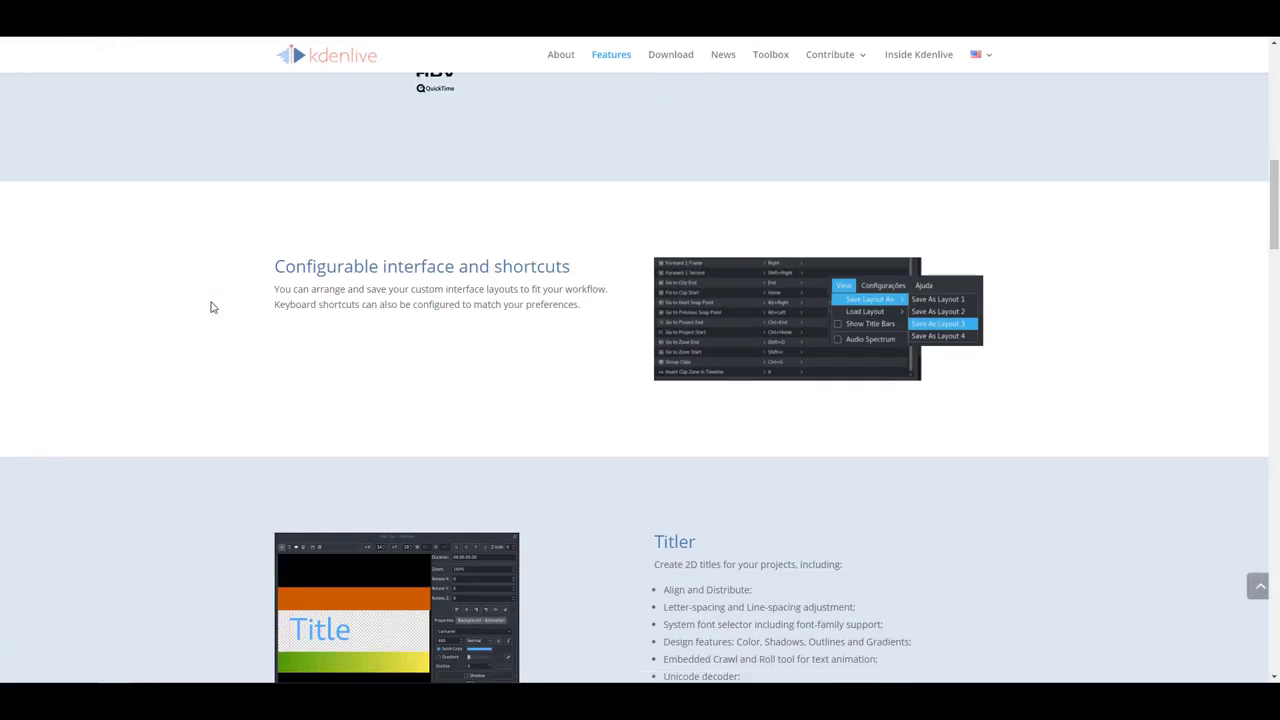
scroll(177, 329, down, 3)
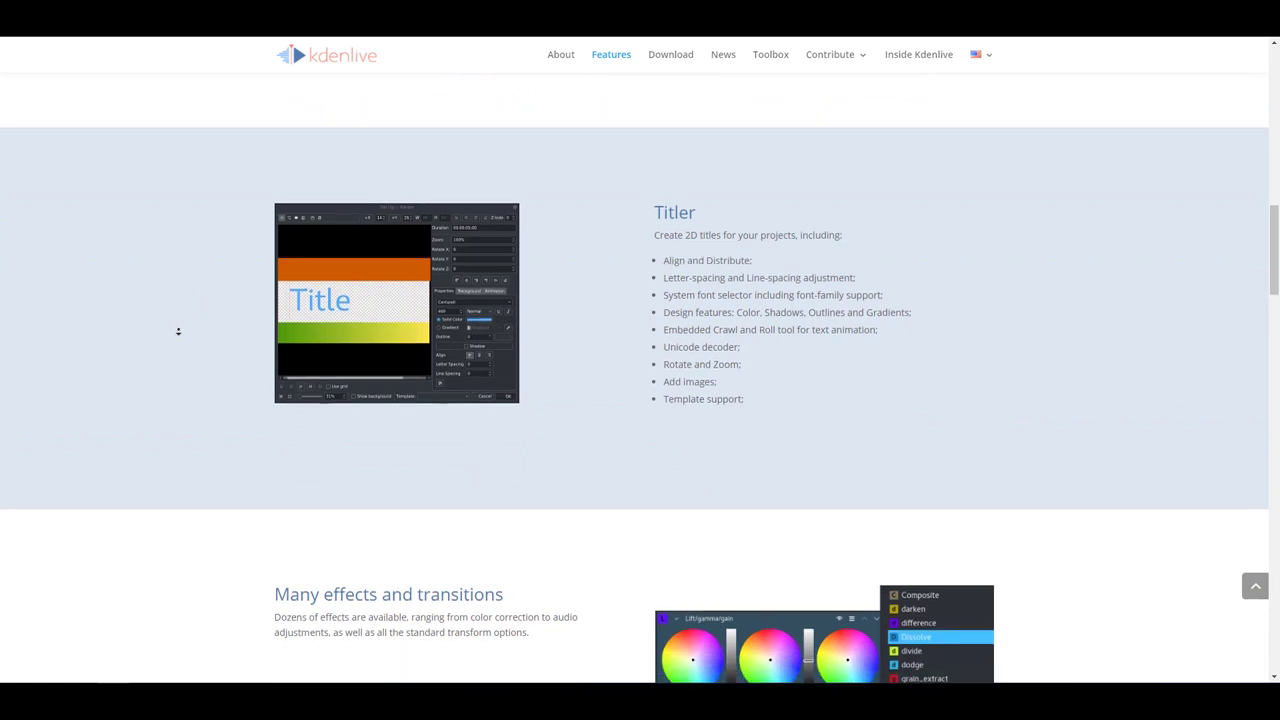